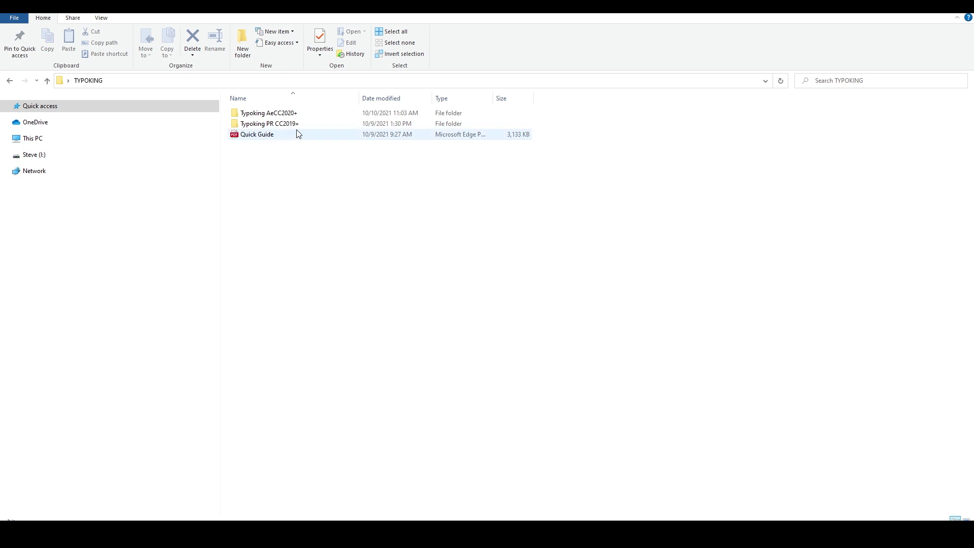
Launch typoking-setup from the Win folder inside Typoking AeCC2020+
left_click(291, 116)
double_click(291, 117)
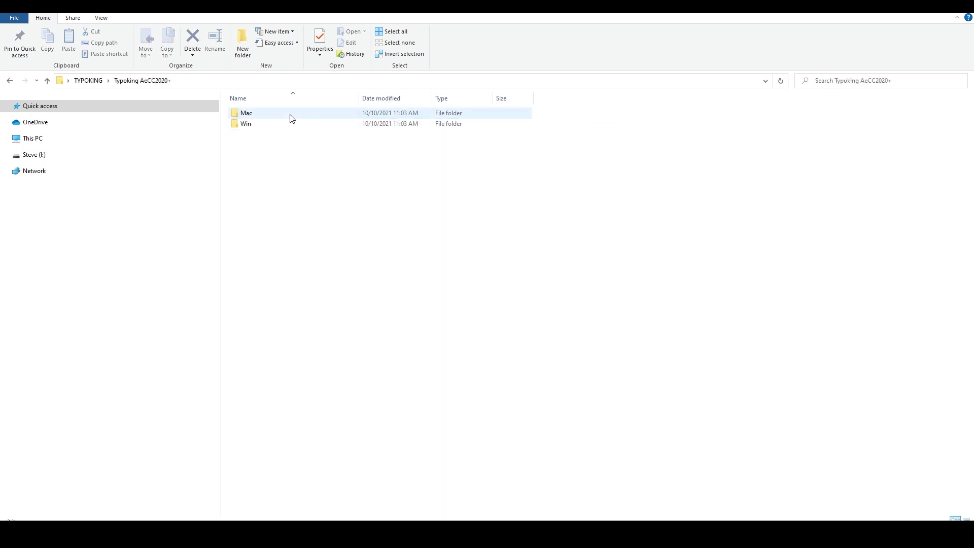
double_click(248, 125)
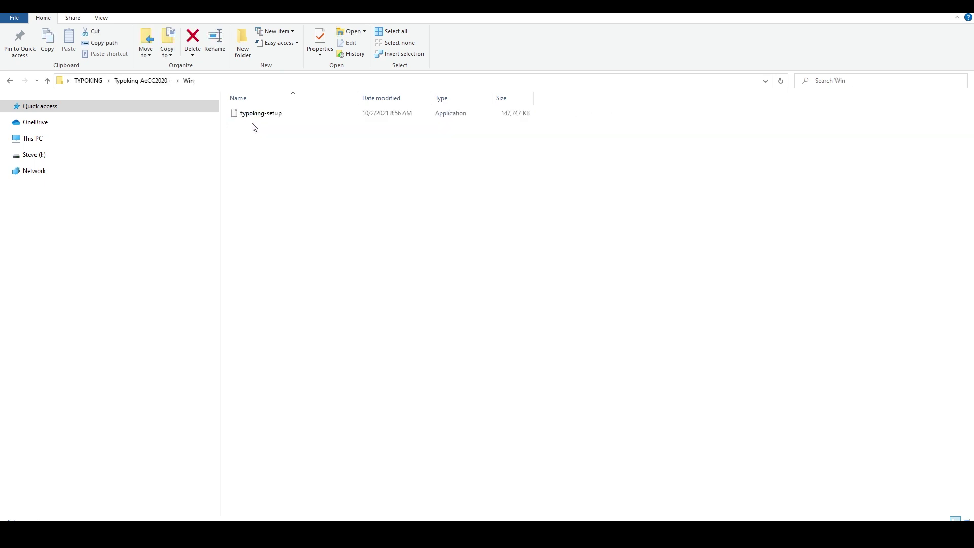
left_click(235, 115)
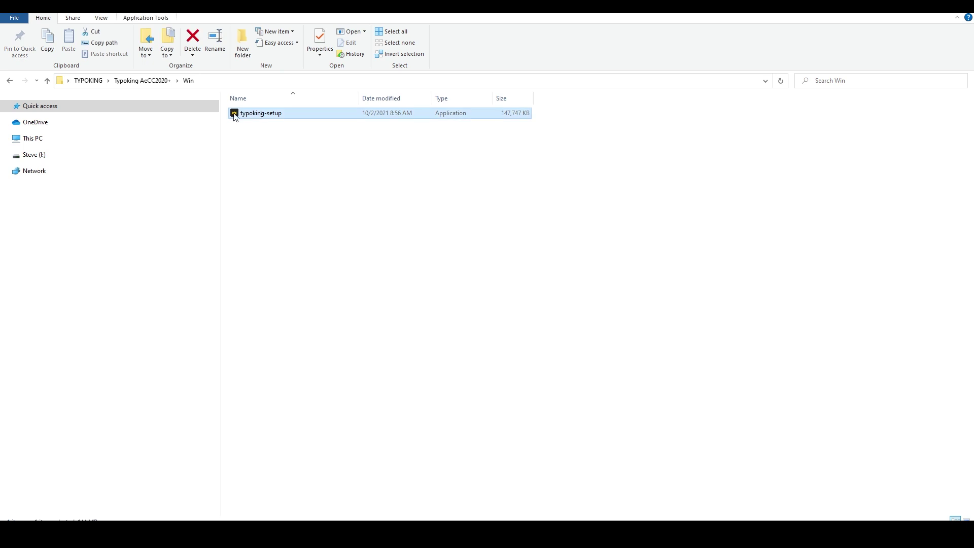
double_click(263, 114)
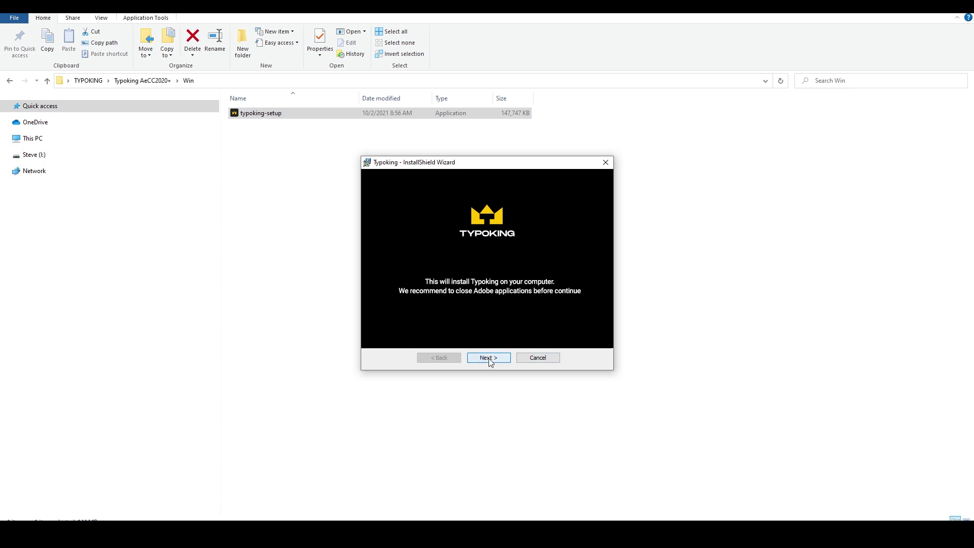
Run the Typoking installation wizard on Windows through to the end
left_click(489, 358)
left_click(491, 360)
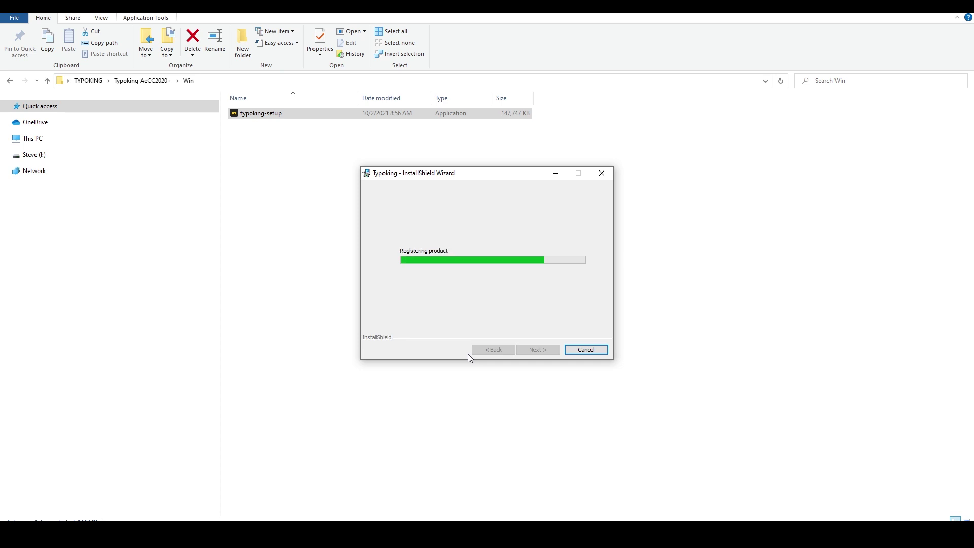
left_click(470, 358)
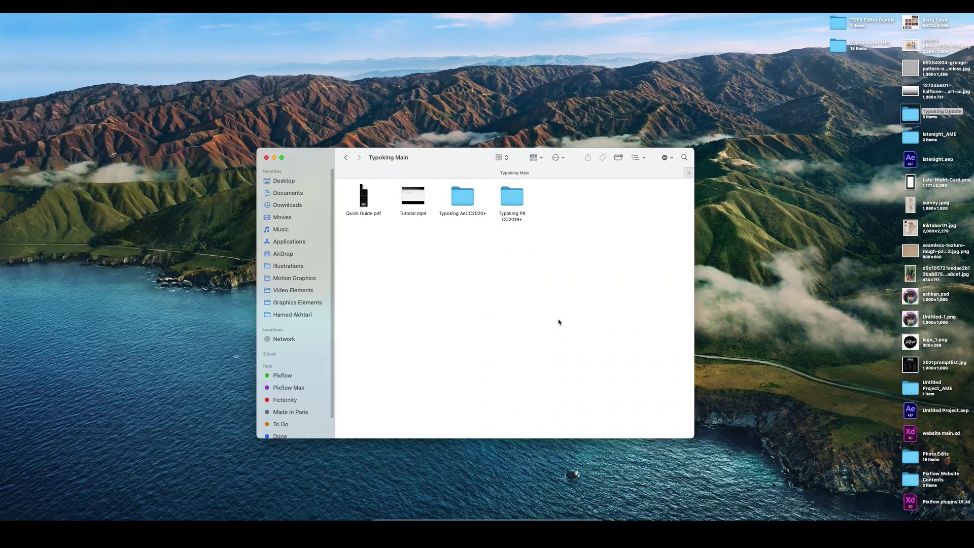
On the Mac, launch typoking-setup.pkg from the Mac folder inside Typoking AeCC2020+
double_click(468, 204)
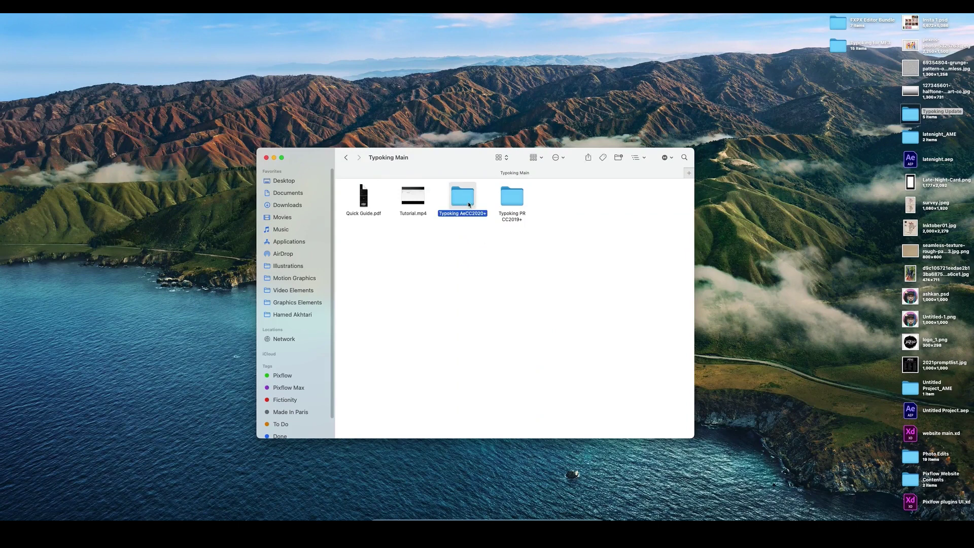
double_click(364, 200)
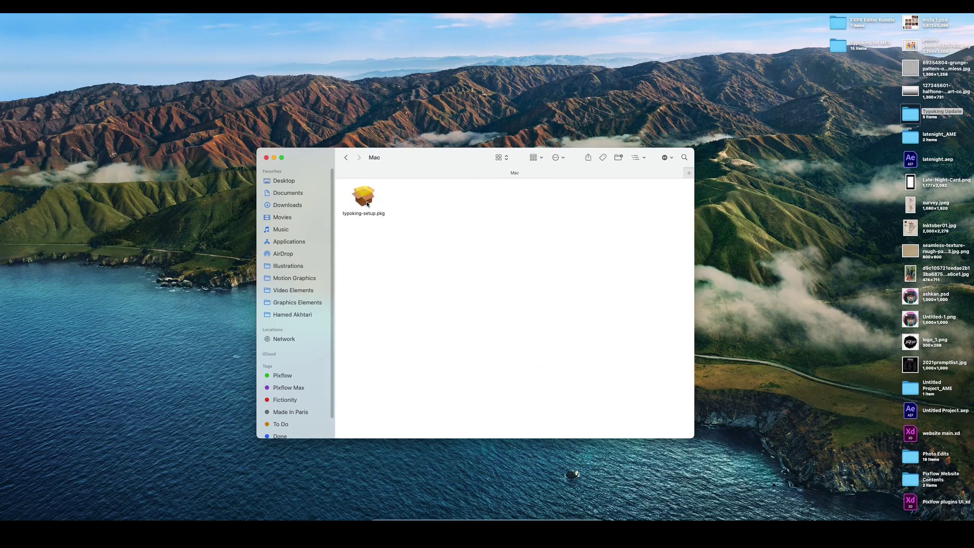
double_click(366, 200)
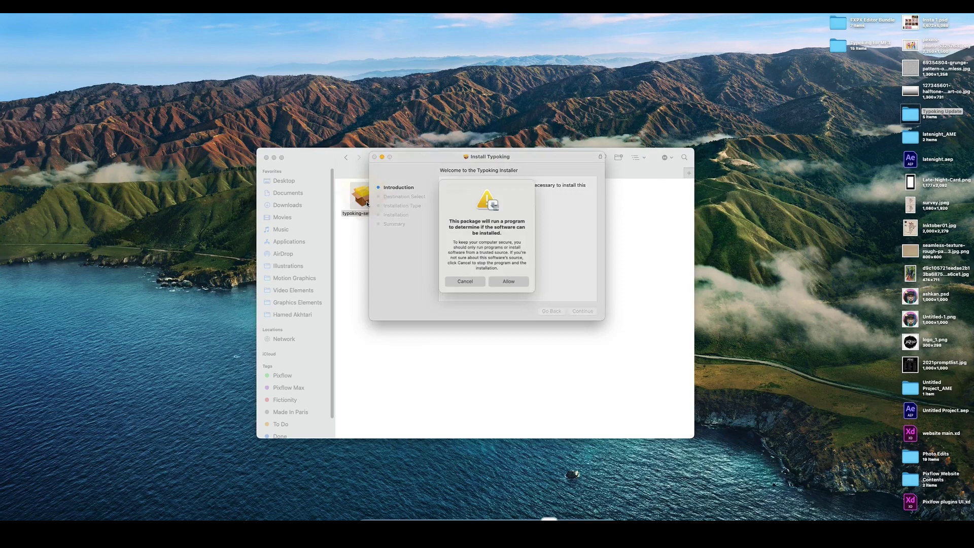
Allow the package check, run the standard Typoking installation and authorise it with the account password
left_click(508, 283)
left_click(583, 311)
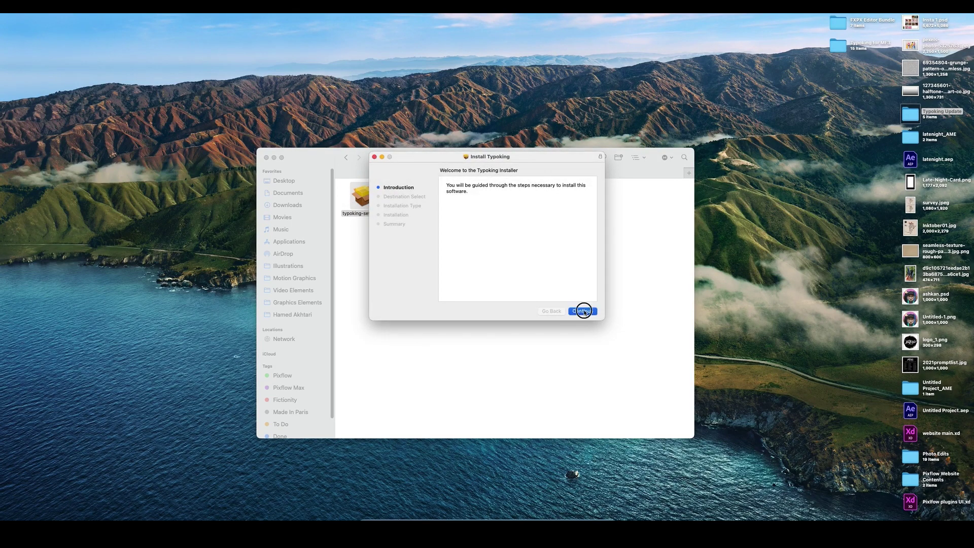
left_click(584, 312)
left_click(584, 311)
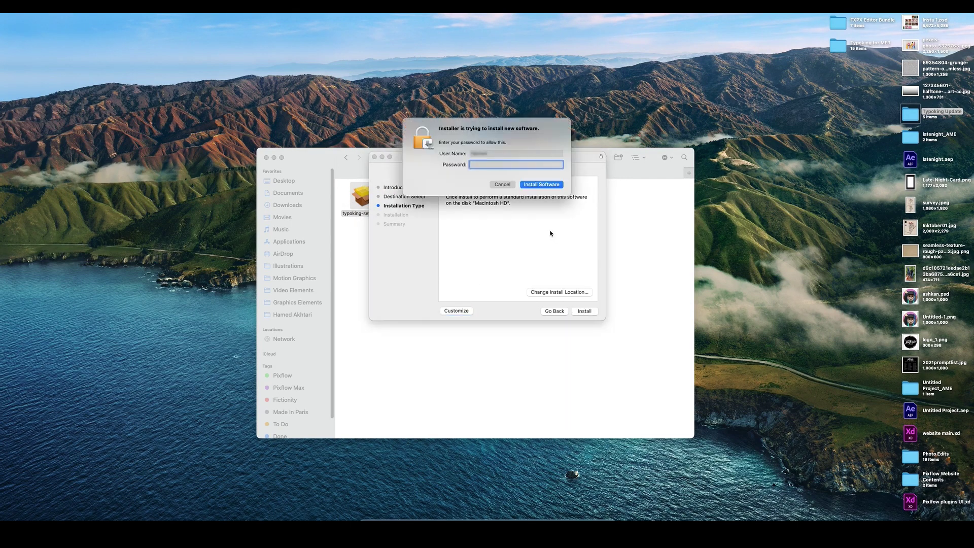
key("Return")
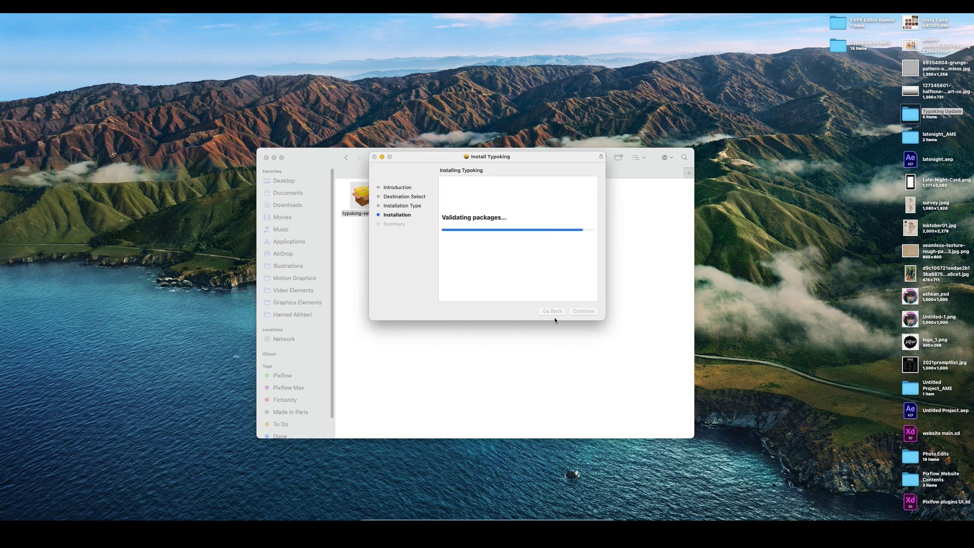
left_click(583, 311)
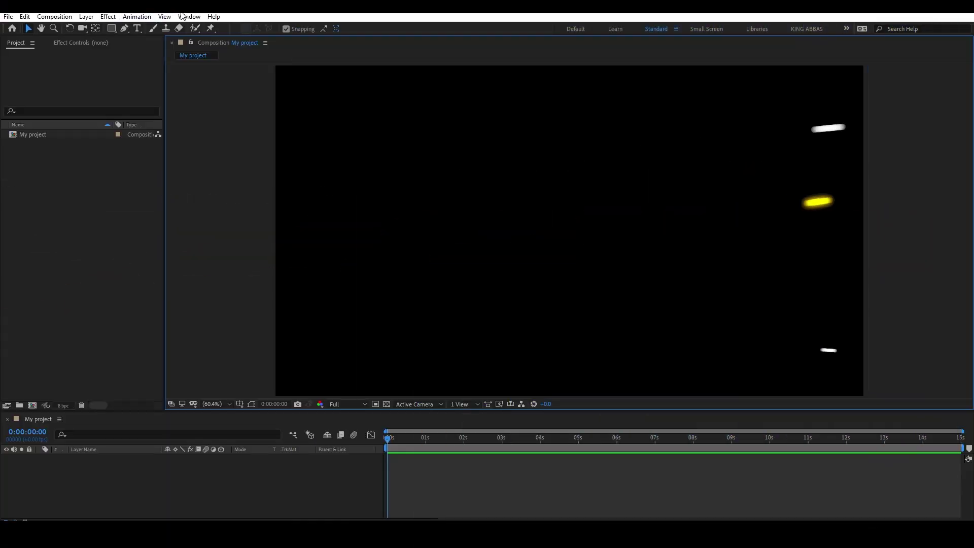
Switch to After Effects and open the Typoking extension
left_click(189, 17)
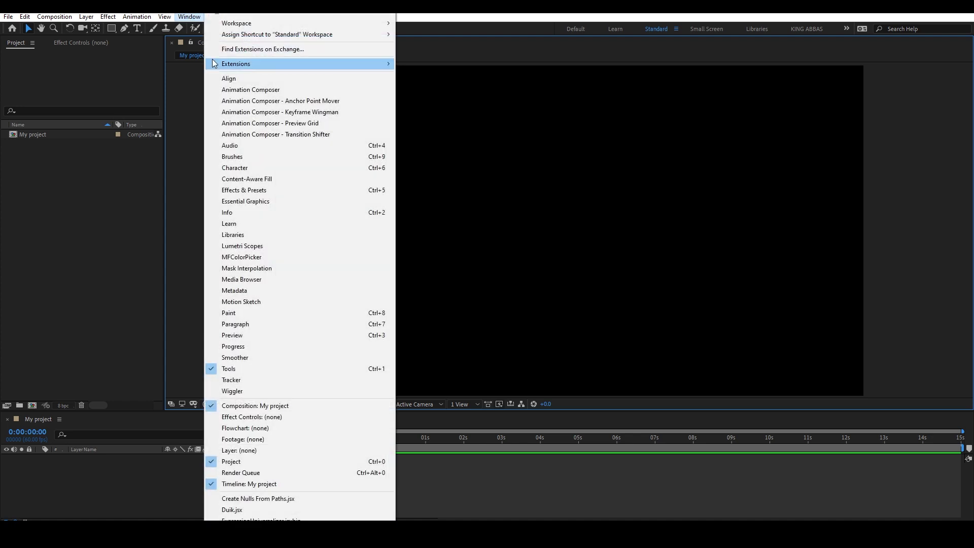
mouse_move(213, 63)
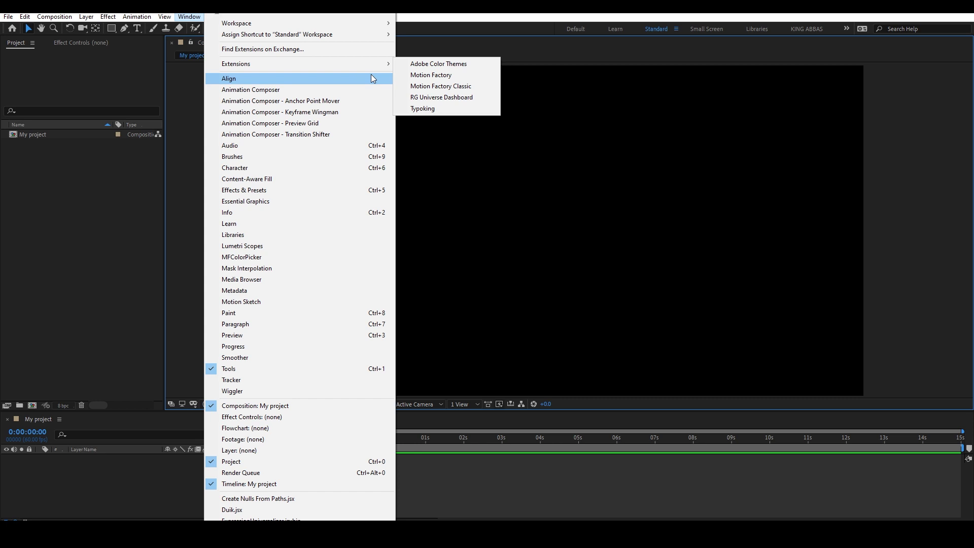
left_click(415, 109)
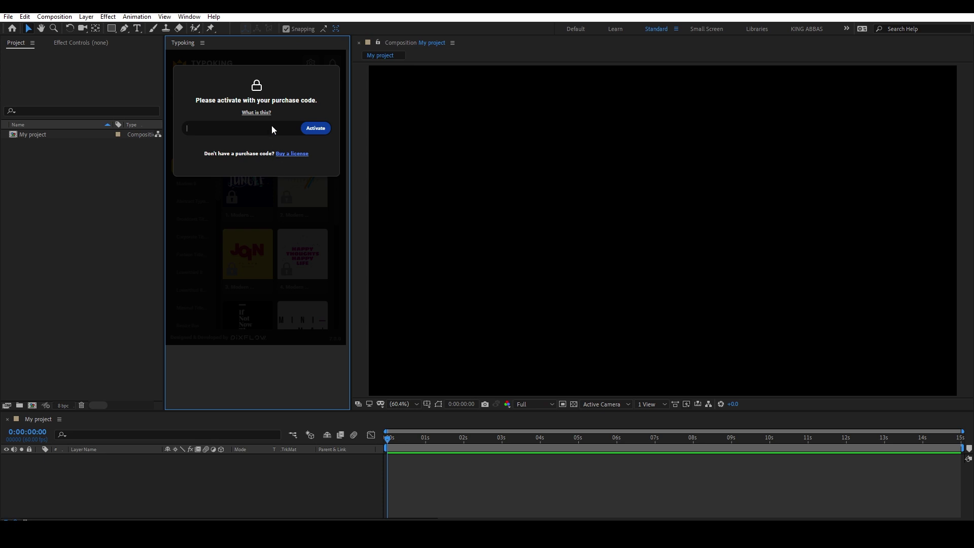
Paste the purchase code into the Typoking activation form and activate the extension
left_click(272, 125)
key("ctrl+v")
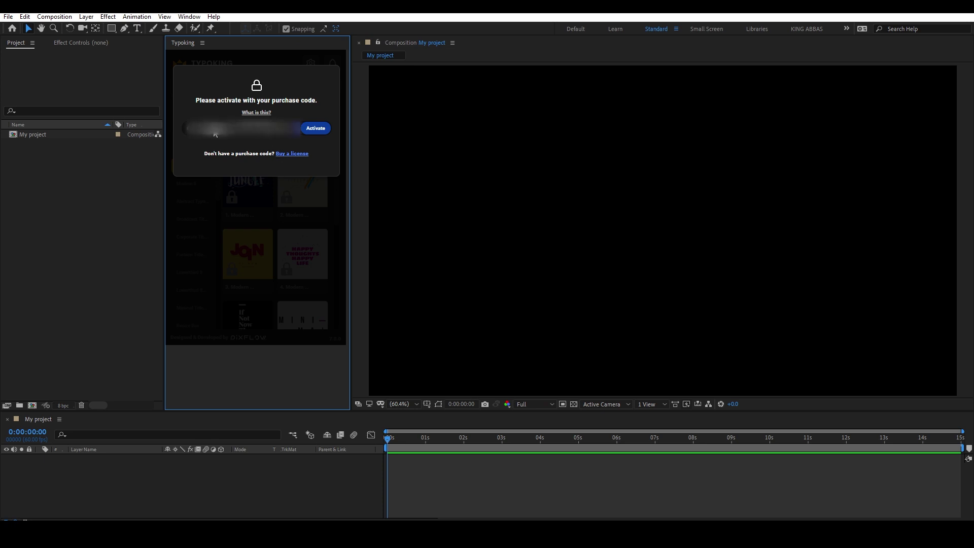
left_click(316, 129)
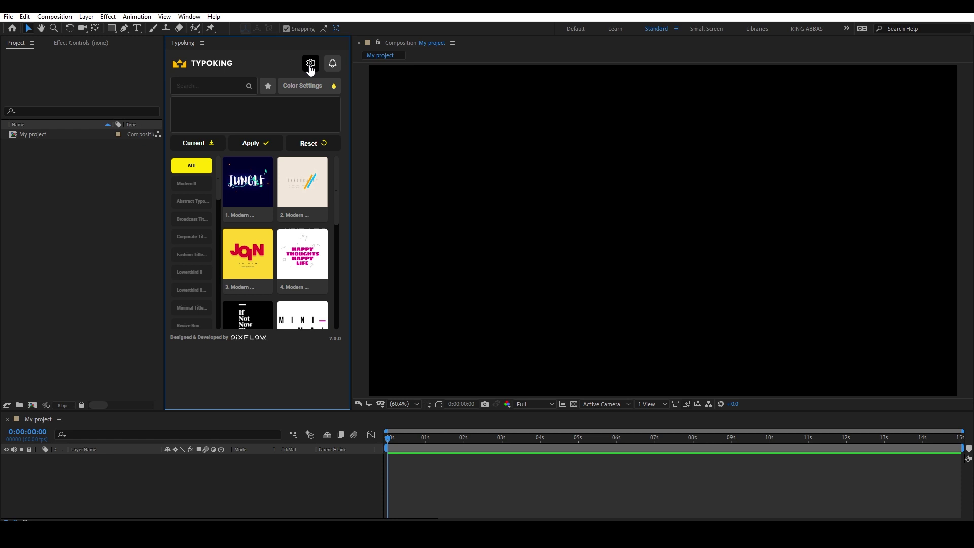
Check Typoking's version and activation details, and browse the Modern II, Abstract, Broadcast and Corporate title categories
left_click(311, 65)
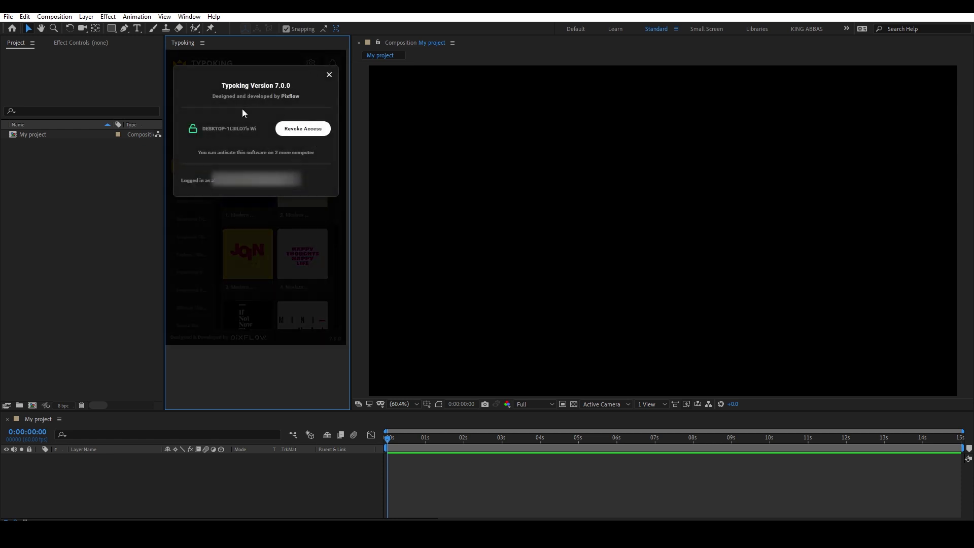
left_click(329, 74)
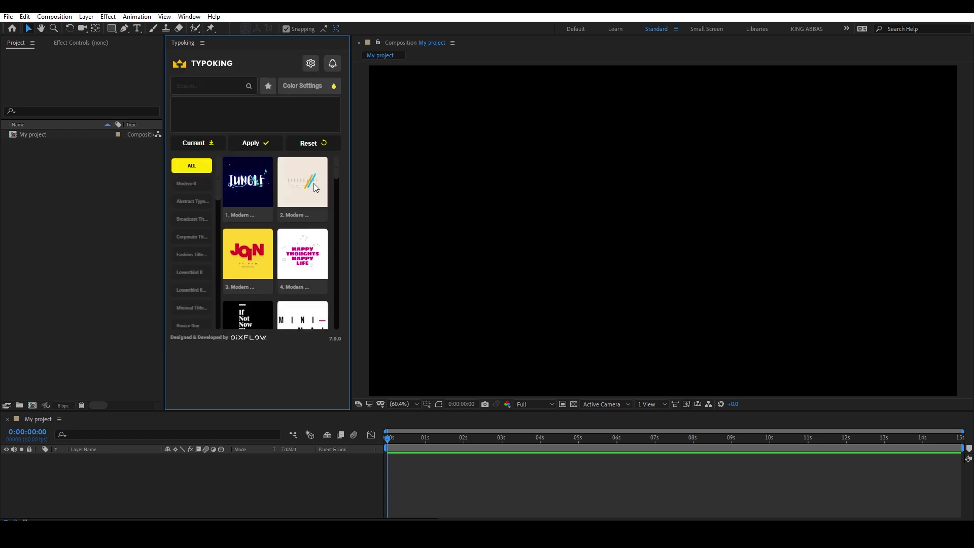
left_click(192, 184)
left_click(192, 207)
left_click(192, 218)
left_click(191, 236)
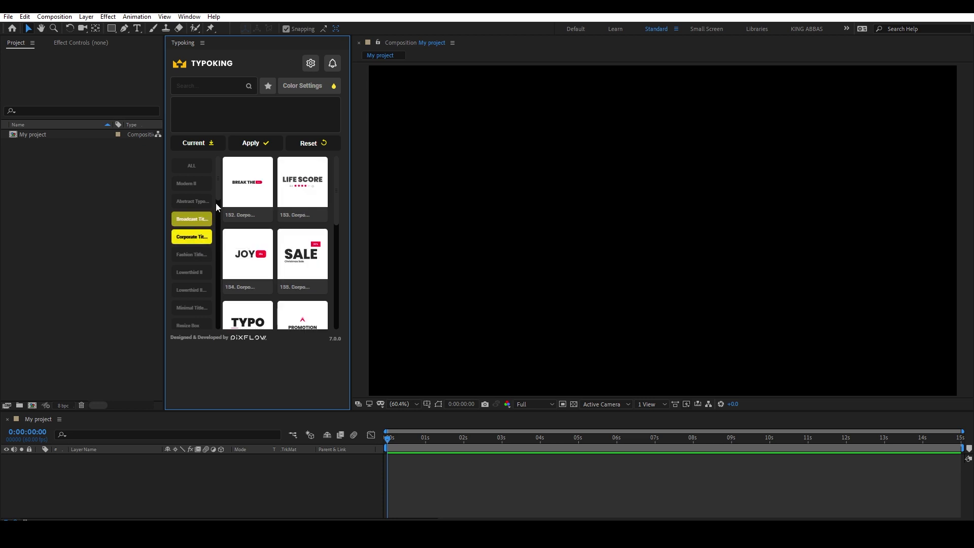
scroll(219, 203, "down", 1)
left_click_drag(219, 204, 227, 186)
scroll(227, 186, "up", 2)
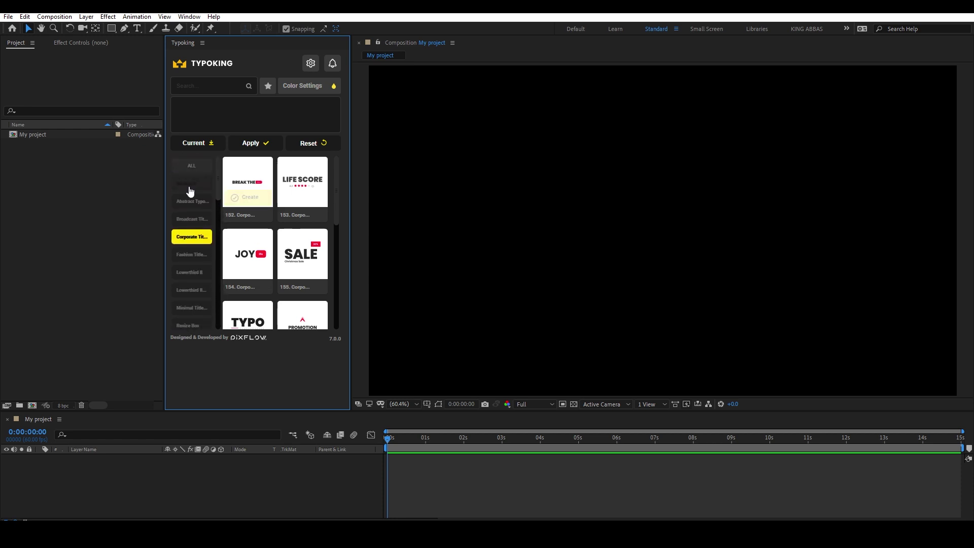
Show all title categories and create a composition from the third Modern II template, the yellow JOIN title
left_click(191, 166)
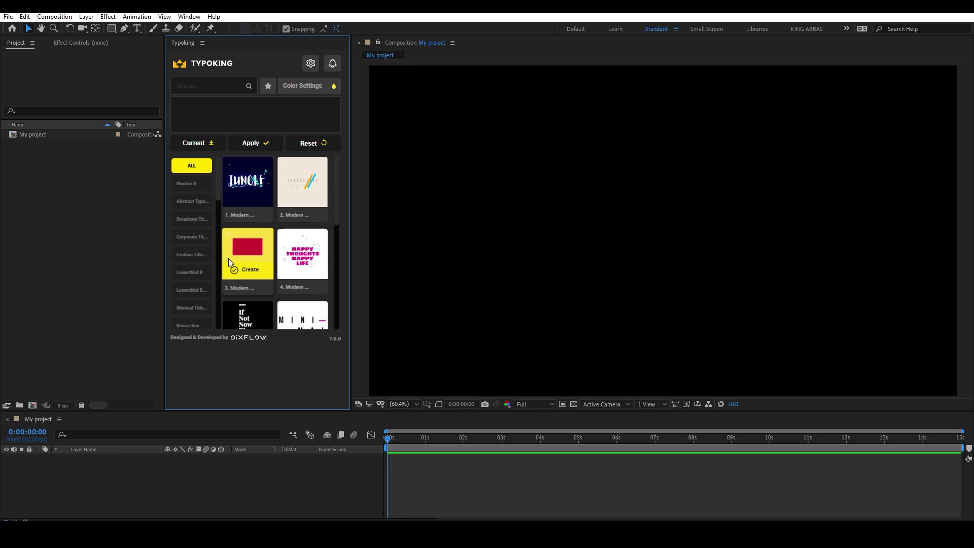
mouse_move(305, 256)
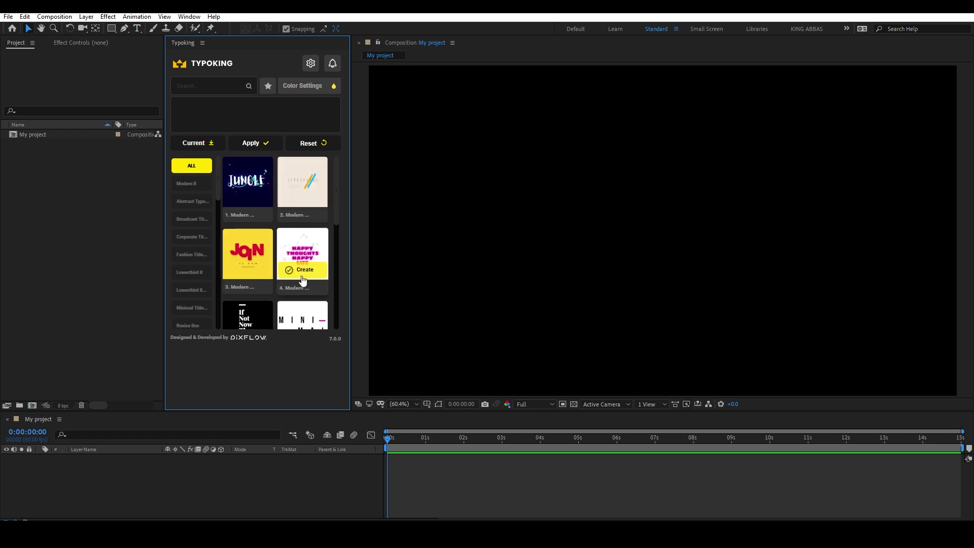
scroll(304, 256, "down", 3)
scroll(306, 267, "up", 3)
left_click(249, 270)
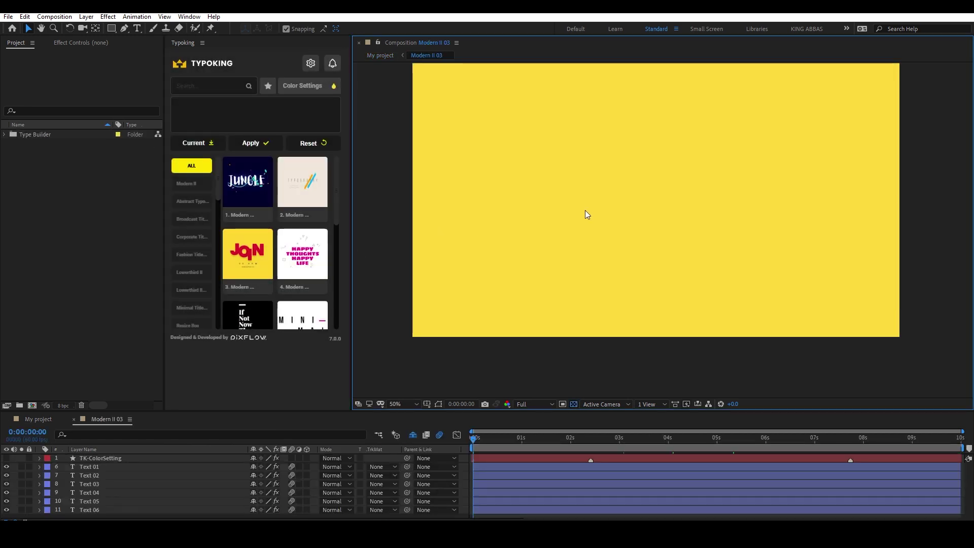
Scrub through the JOIN title, select the TK-ColorSetting layer and place the playhead on its first marker
left_click_drag(494, 442, 699, 461)
left_click(732, 456)
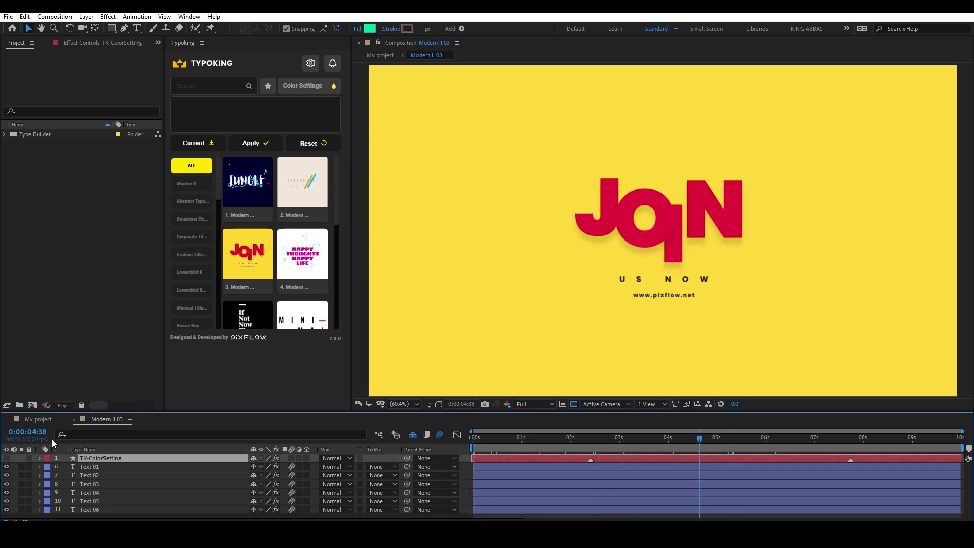
key("j")
Load the title's current text into Typoking and replace its four single letters with B, O, O, M
left_click(198, 143)
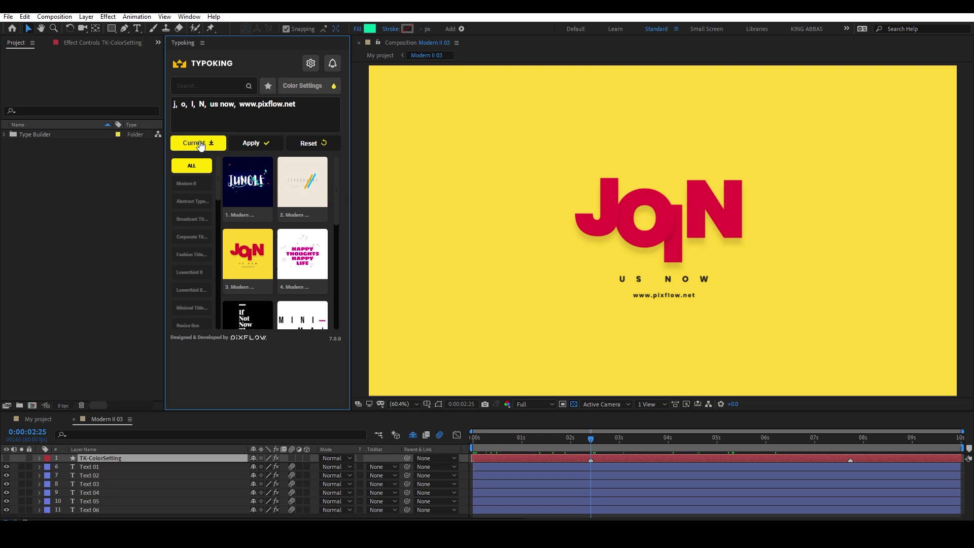
left_click(177, 107)
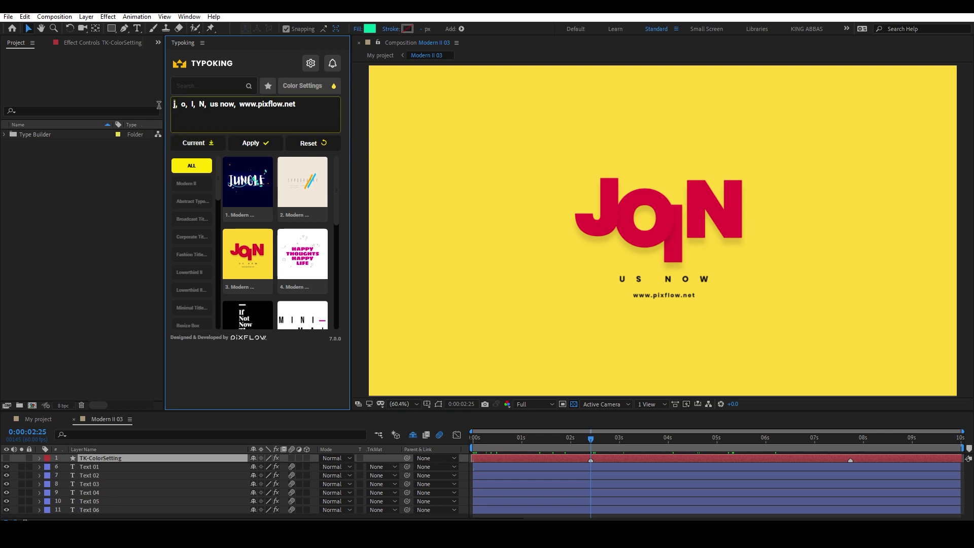
key("BackSpace")
type("B, ")
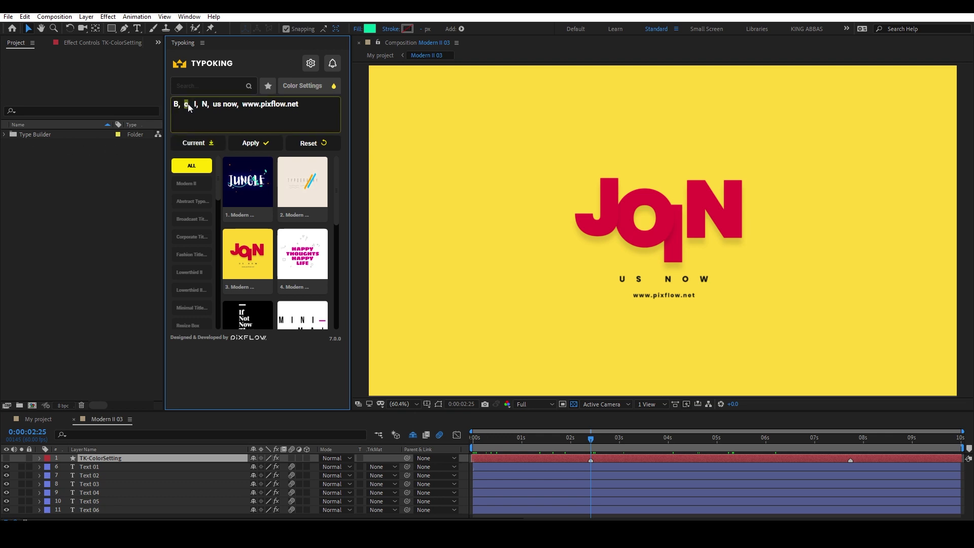
type("O")
double_click(195, 104)
type("O")
double_click(207, 105)
type("M,")
type("BUY NOW, ")
left_click_drag(218, 105, 309, 107)
type("WW")
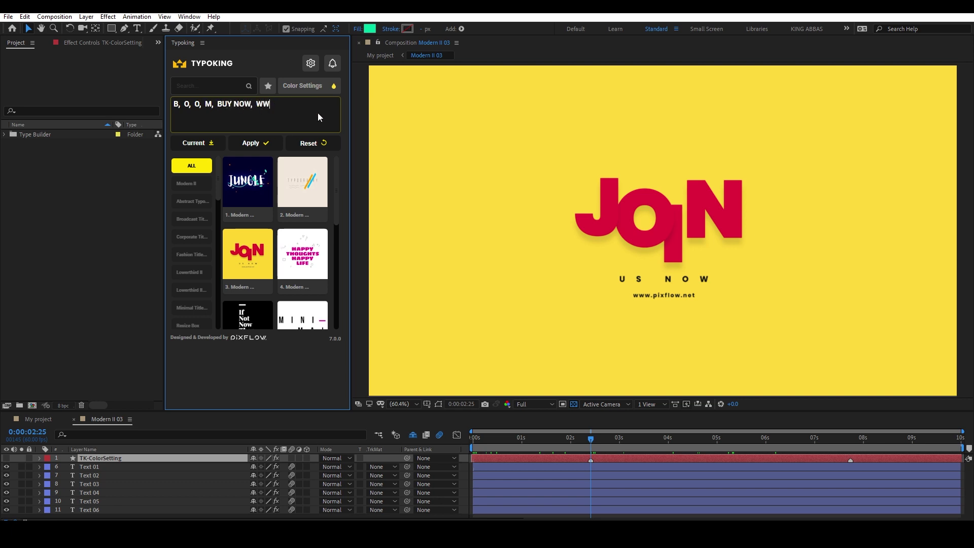
type("W.BOOMSTUDIO.COM")
left_click(251, 144)
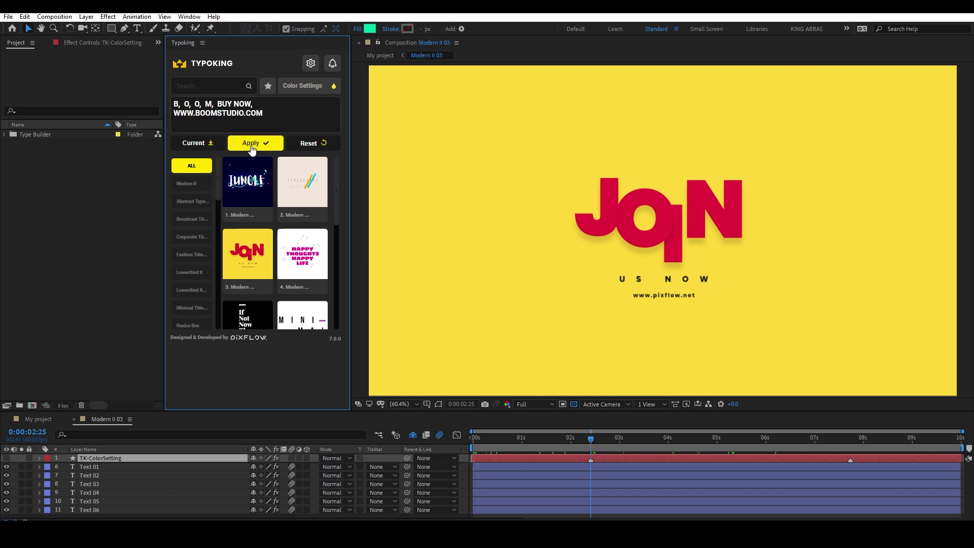
Preview the BOOM title animation from the start and scrub on until the full text is on screen
left_click_drag(596, 446, 461, 448)
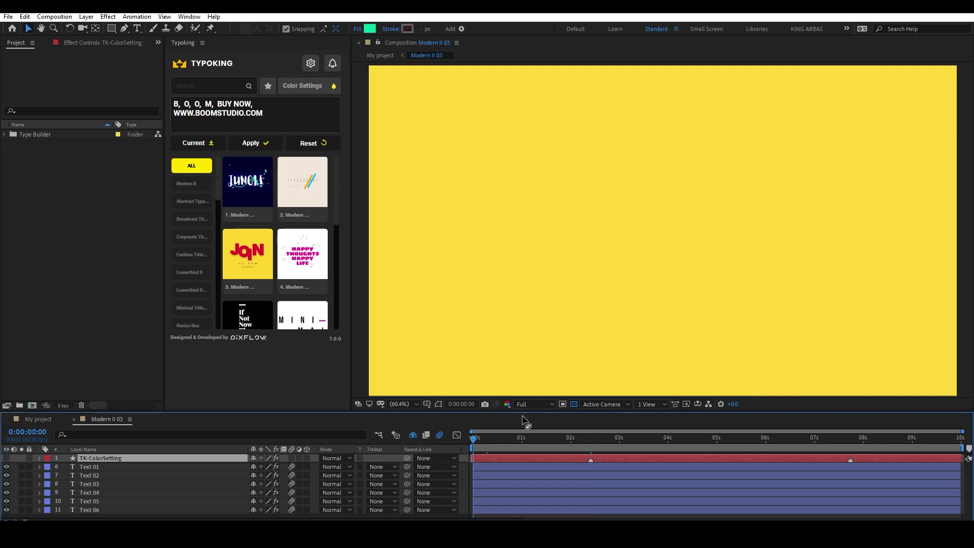
key("space")
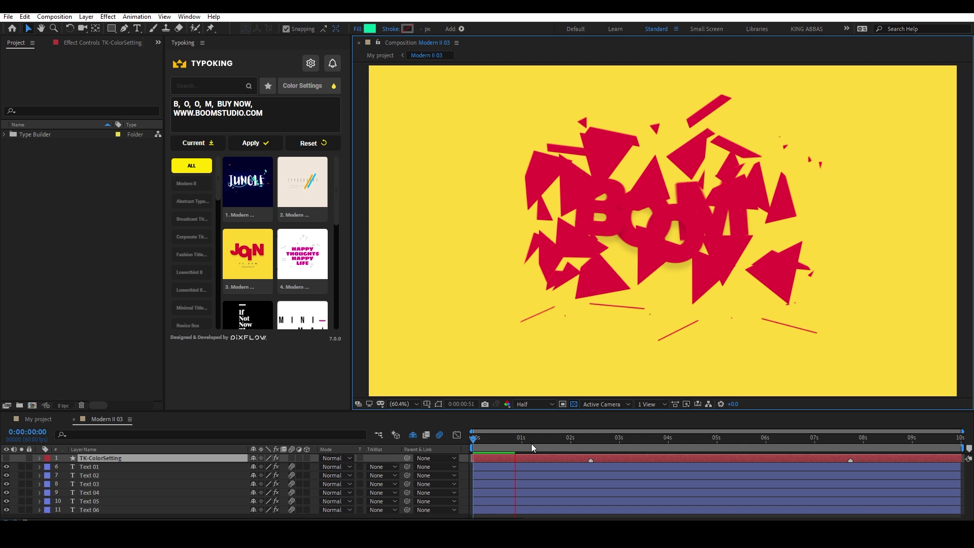
left_click_drag(531, 444, 633, 447)
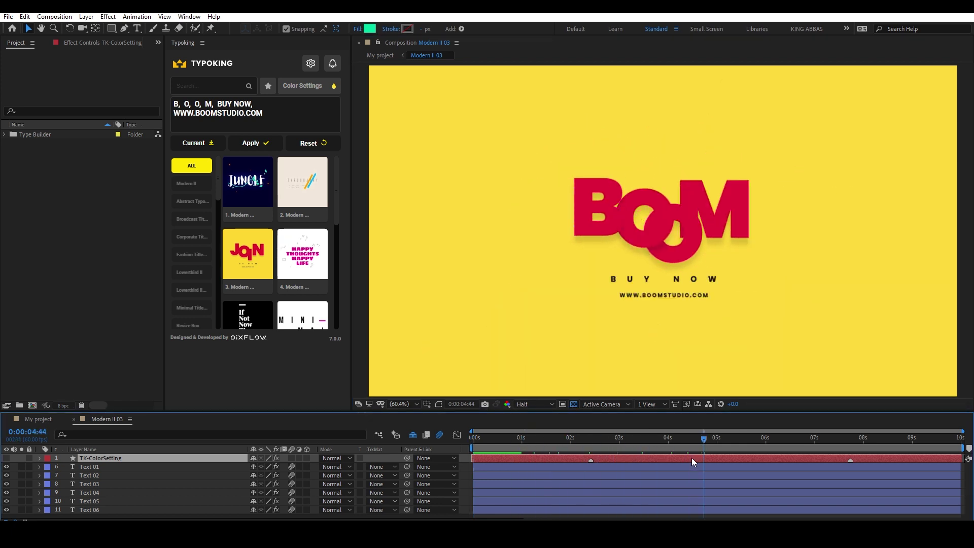
Open the title's color settings and set Color Text 1-4 to ffff00
left_click(306, 86)
left_click(6, 64)
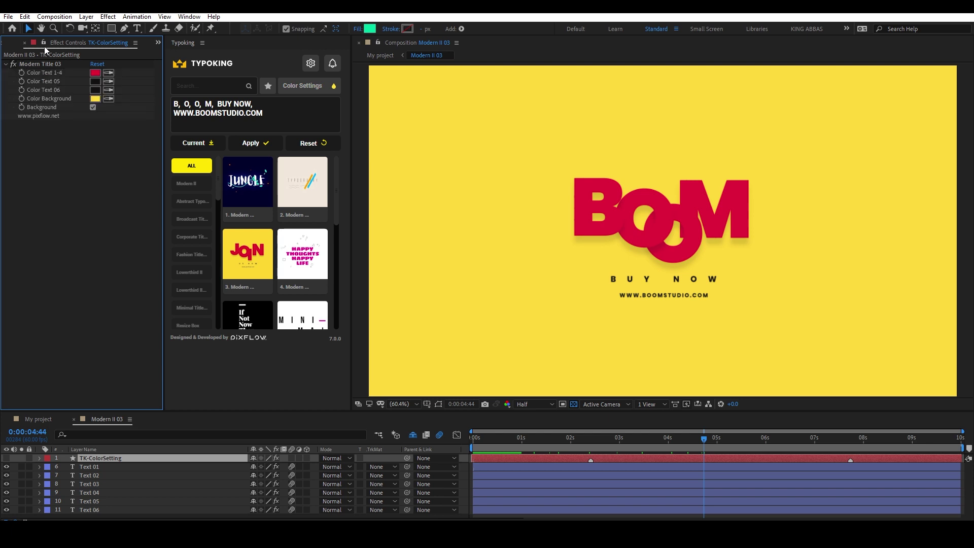
left_click(116, 459)
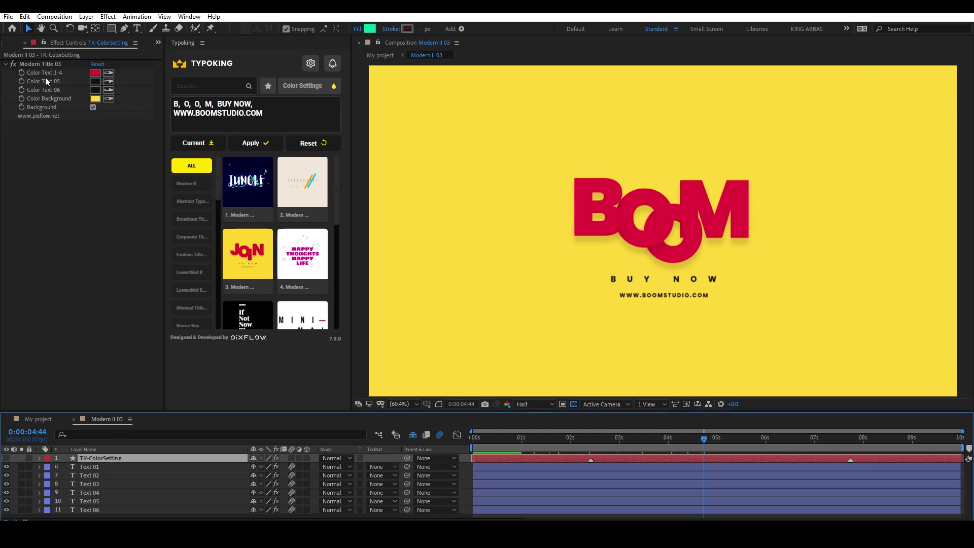
left_click(95, 73)
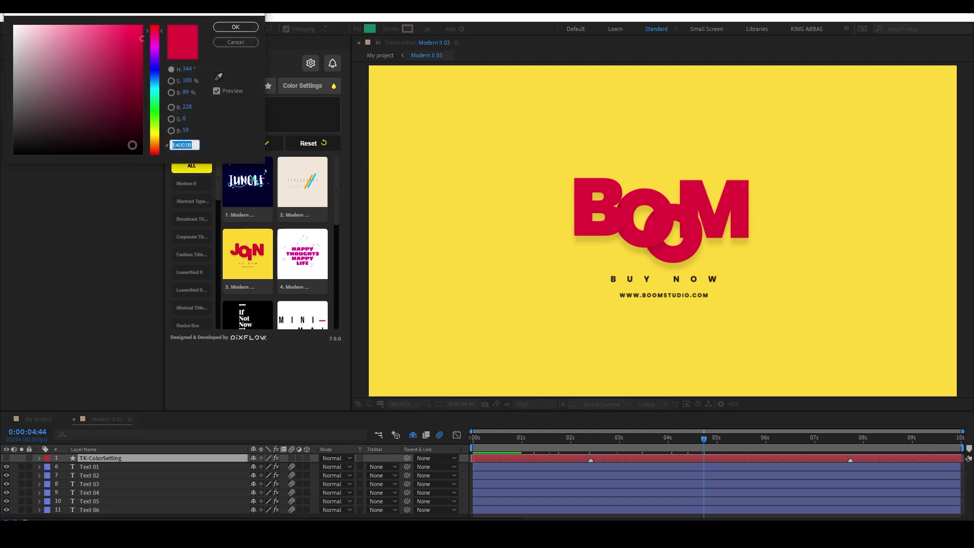
type("ffff00")
left_click(235, 27)
Set Color Text 05 to FFE63A and Color Text 06 to FFFFFF
left_click(94, 82)
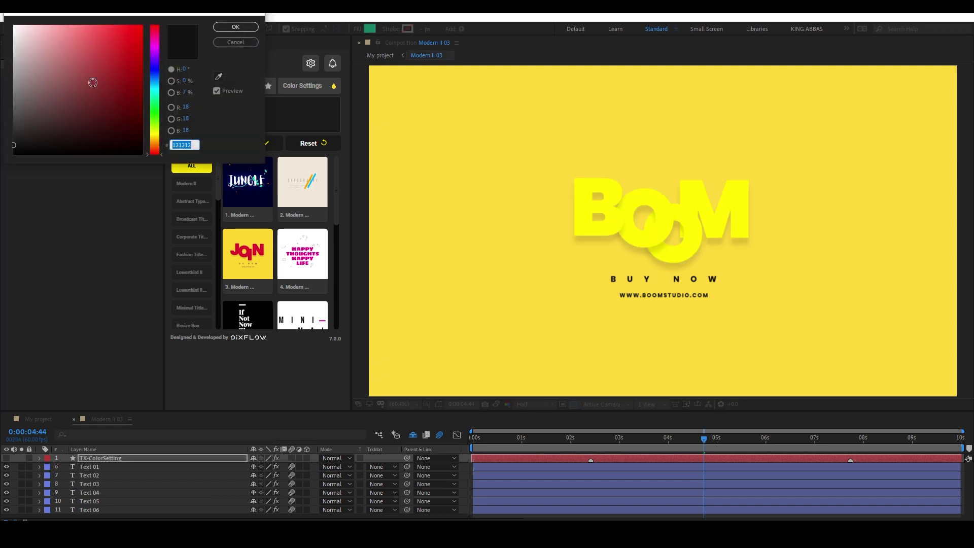
type("FFE63A")
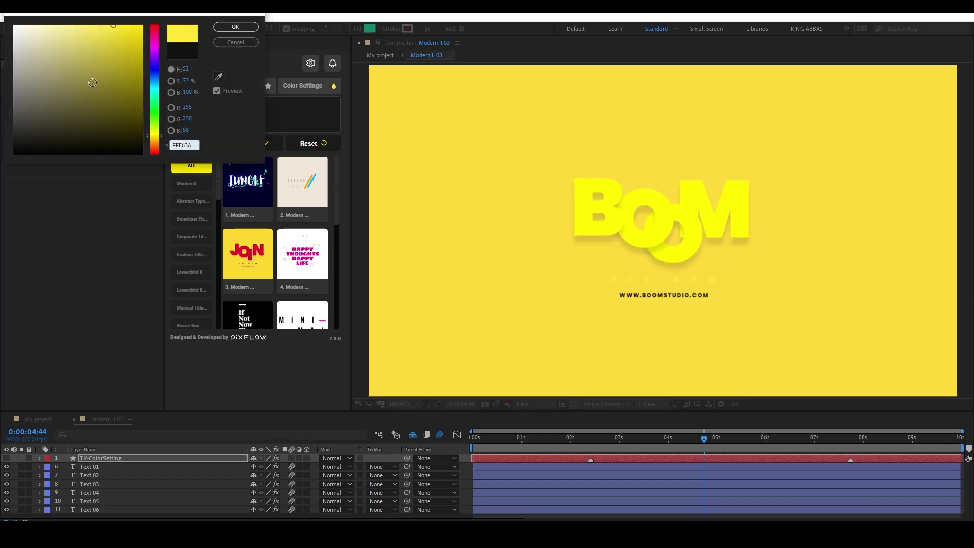
left_click(235, 27)
left_click(95, 90)
type("FFFFFF")
left_click(236, 27)
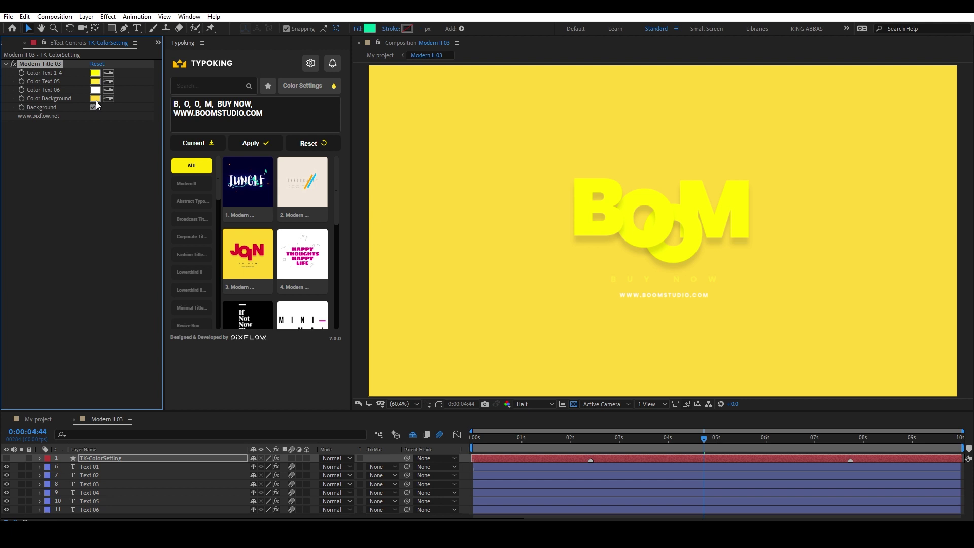
Toggle the title's background off and on again, and set Color Background to purple
left_click(92, 107)
left_click(93, 107)
left_click(95, 99)
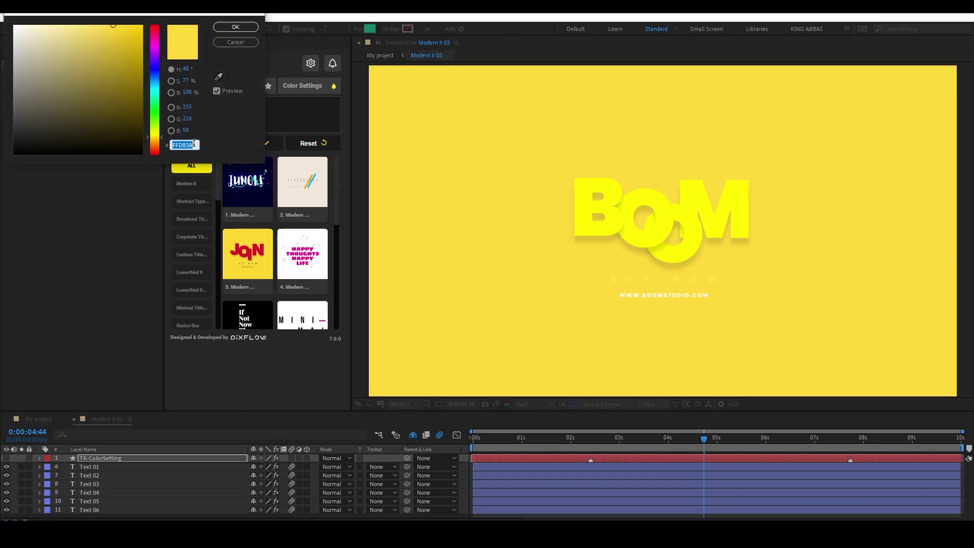
type("8000B0")
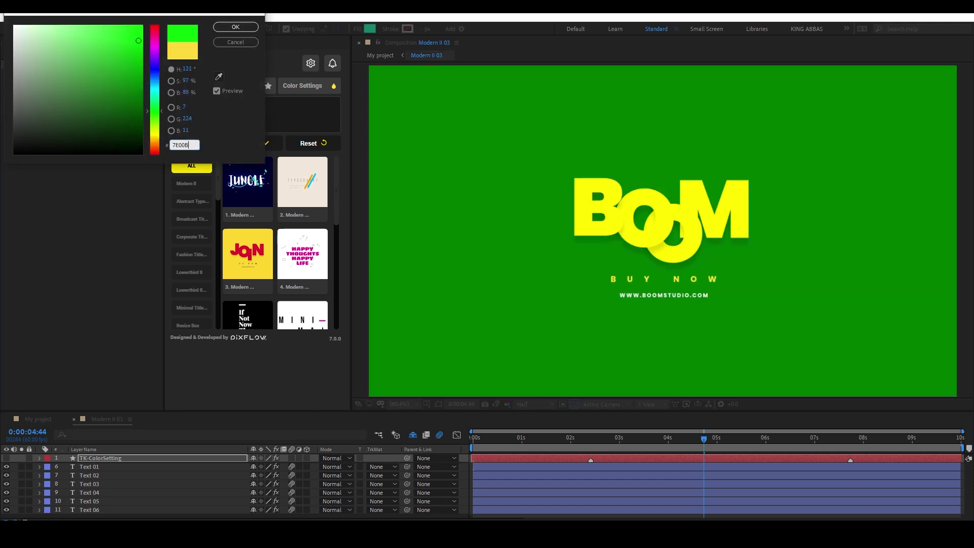
key("Return")
Open the My project composition, preview the recolored title from the start and scrub to 0:00:05:13
left_click_drag(703, 439, 720, 464)
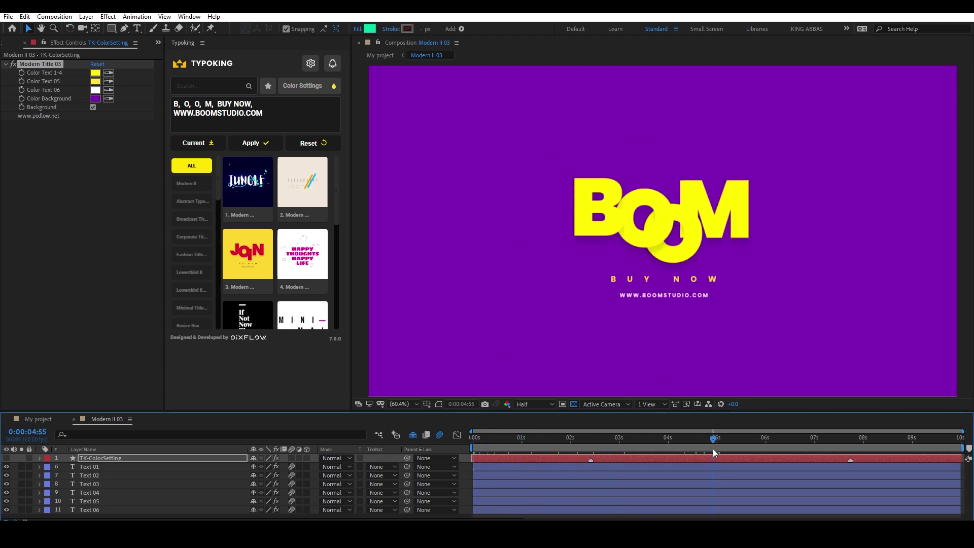
left_click(713, 460)
left_click(29, 420)
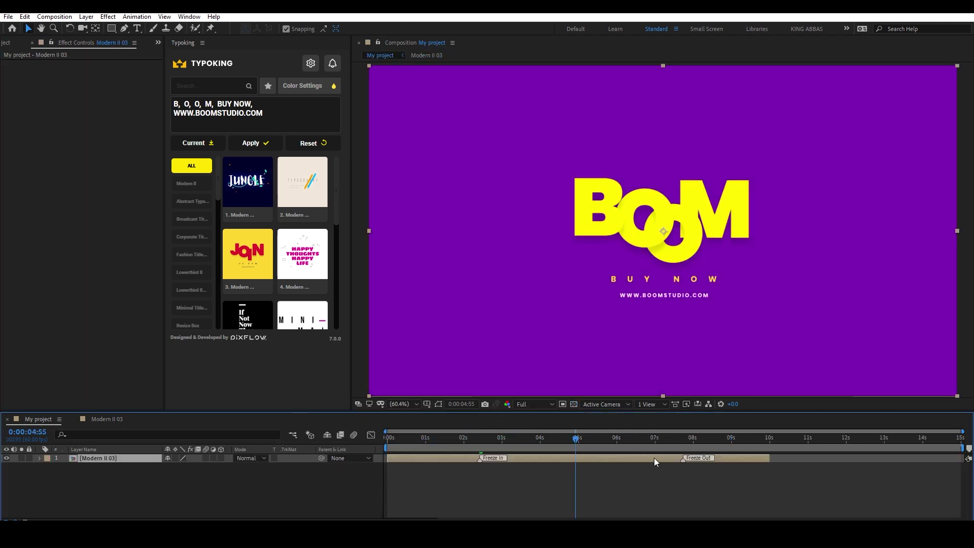
left_click_drag(441, 435, 376, 449)
key("space")
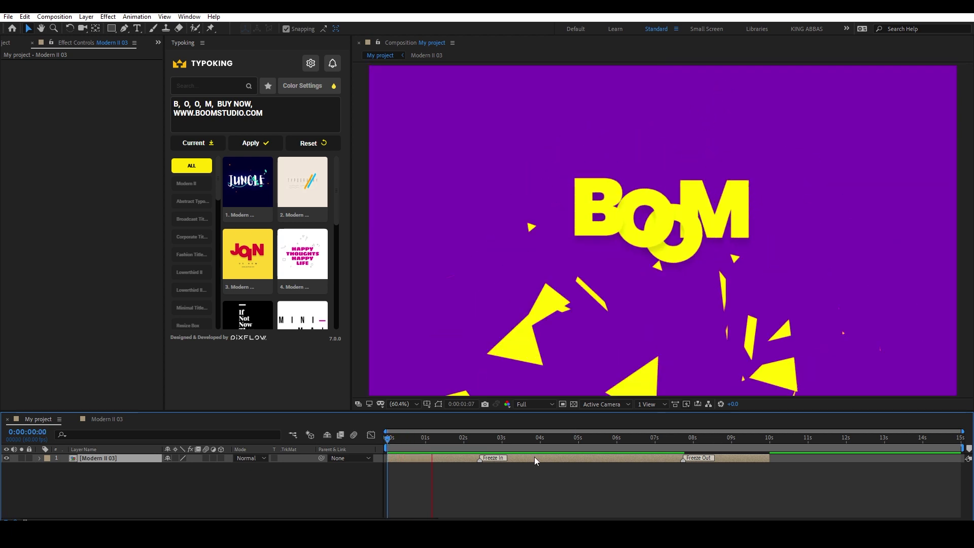
left_click_drag(532, 449, 587, 452)
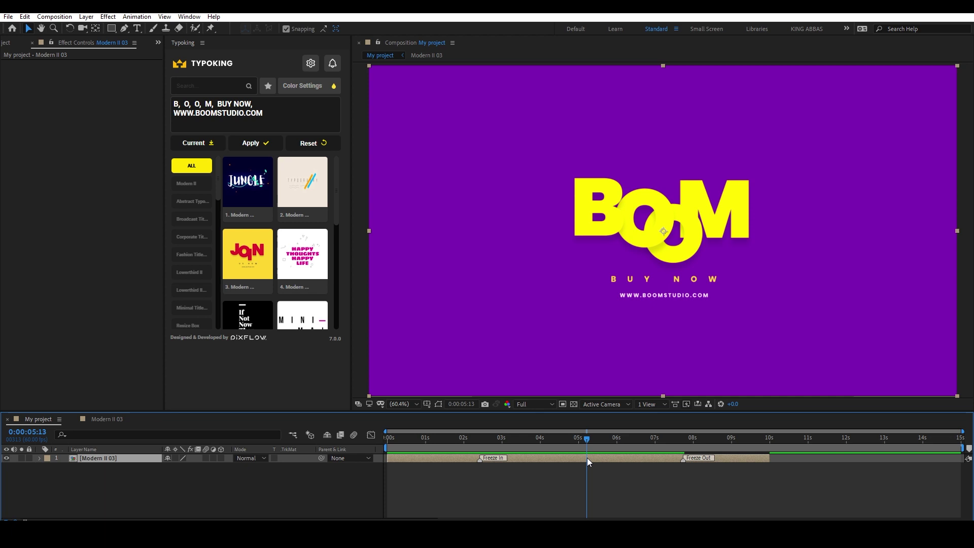
Move the Freeze Out marker to about 5 seconds and trim the Modern II 03 layer's end to about 7 seconds
left_click_drag(707, 448, 616, 448)
left_click_drag(684, 460, 616, 460)
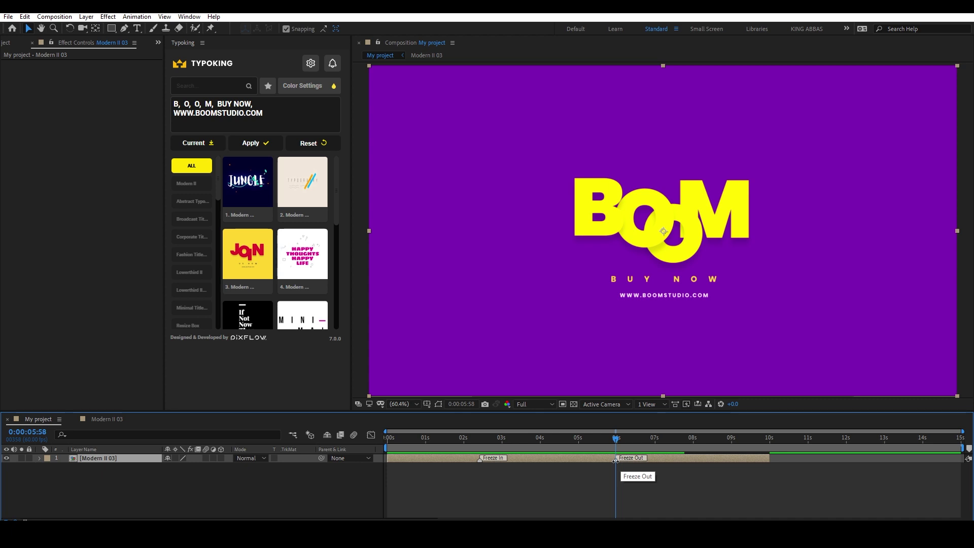
mouse_move(757, 458)
left_mouse_down()
mouse_move(560, 450)
mouse_move(578, 460)
left_mouse_up()
left_click_drag(693, 458, 657, 458)
Preview the shortened title in My project, restarting playback from the beginning
key("space")
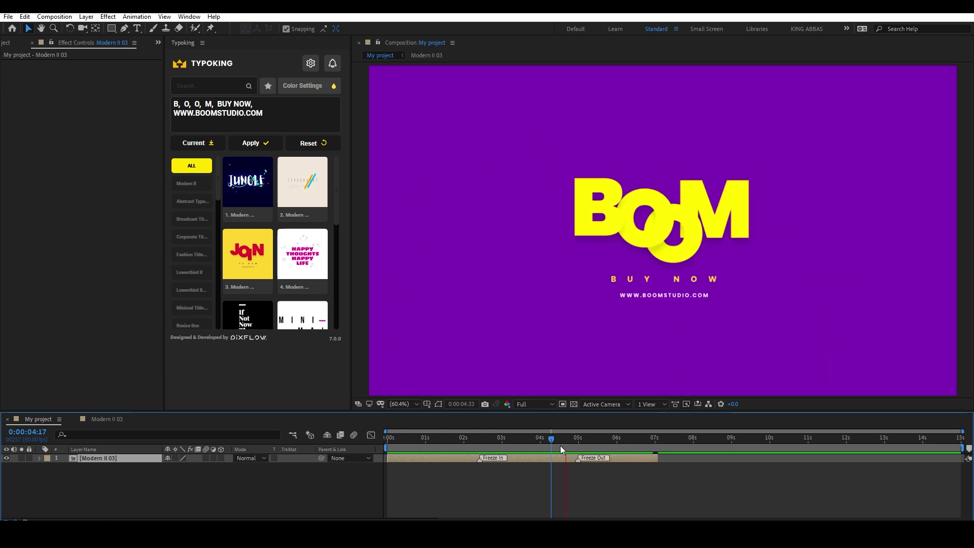
key("space")
key("Home")
key("space")
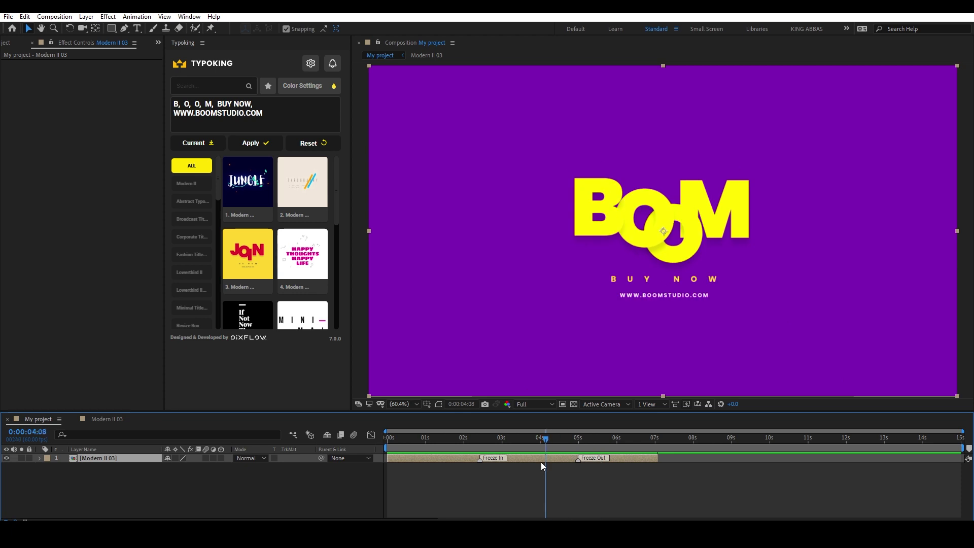
Move the Freeze Out marker to about 7.5 seconds and extend the Modern II 03 layer's end to about 12.8 seconds
left_click_drag(657, 455, 771, 451)
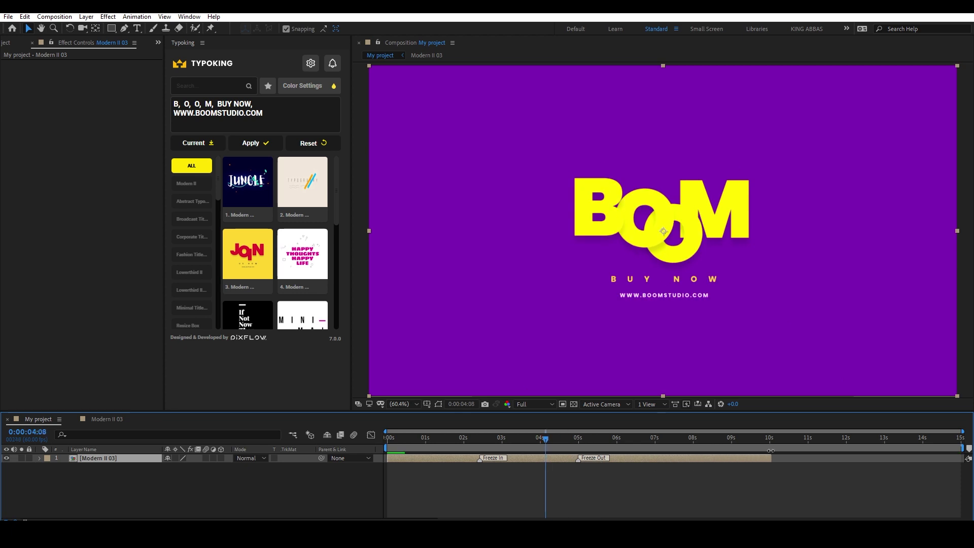
mouse_move(582, 460)
left_mouse_down()
mouse_move(690, 460)
mouse_move(679, 460)
left_mouse_up()
mouse_move(587, 445)
left_mouse_down()
mouse_move(739, 444)
mouse_move(787, 458)
mouse_move(876, 457)
left_mouse_up()
left_click(765, 445)
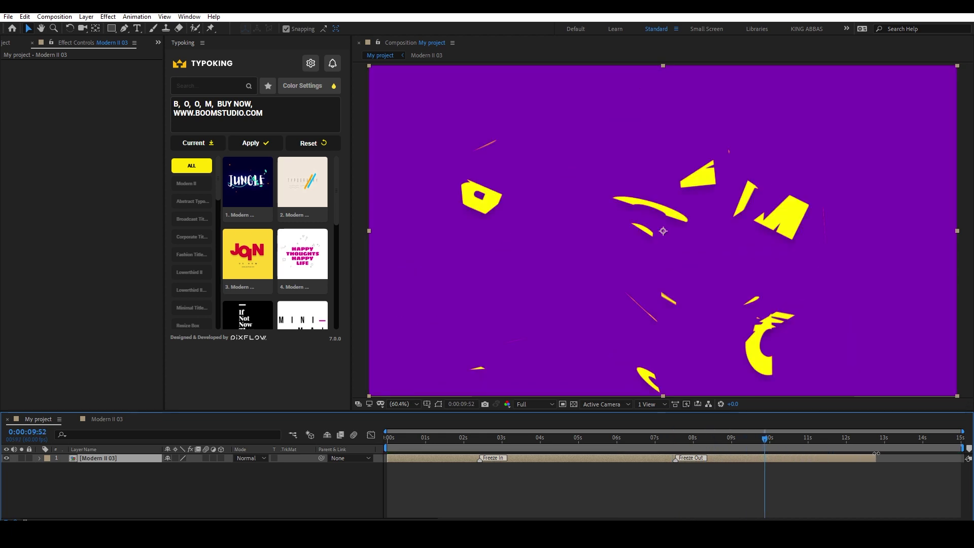
Trim the Modern II 03 layer's end to about 10 seconds and preview the title, placing the playhead at 0:00:05:14
left_click_drag(655, 442, 679, 447)
left_click_drag(876, 458, 770, 457)
mouse_move(679, 459)
left_mouse_down()
mouse_move(703, 459)
mouse_move(678, 442)
mouse_move(733, 446)
left_mouse_up()
left_click(688, 441)
key("space")
left_click(588, 441)
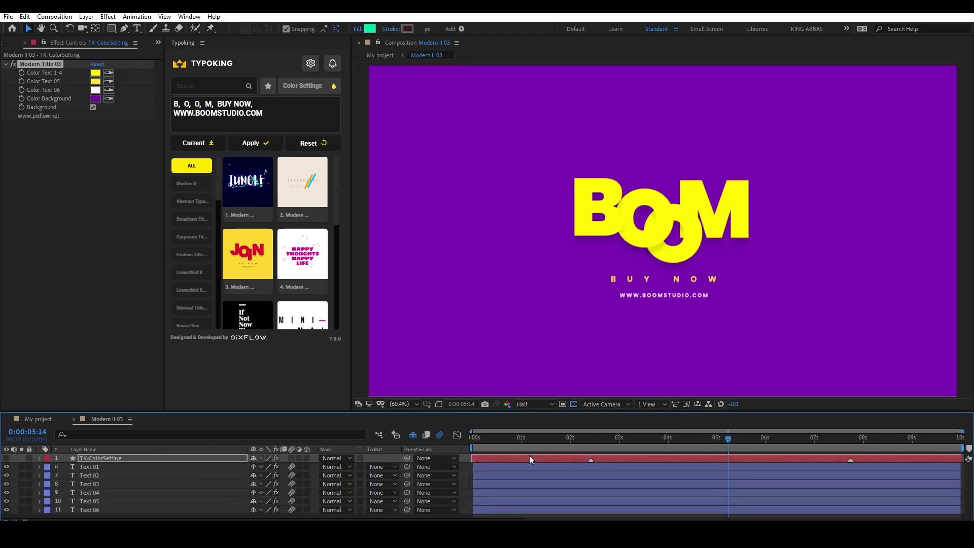
left_click(197, 143)
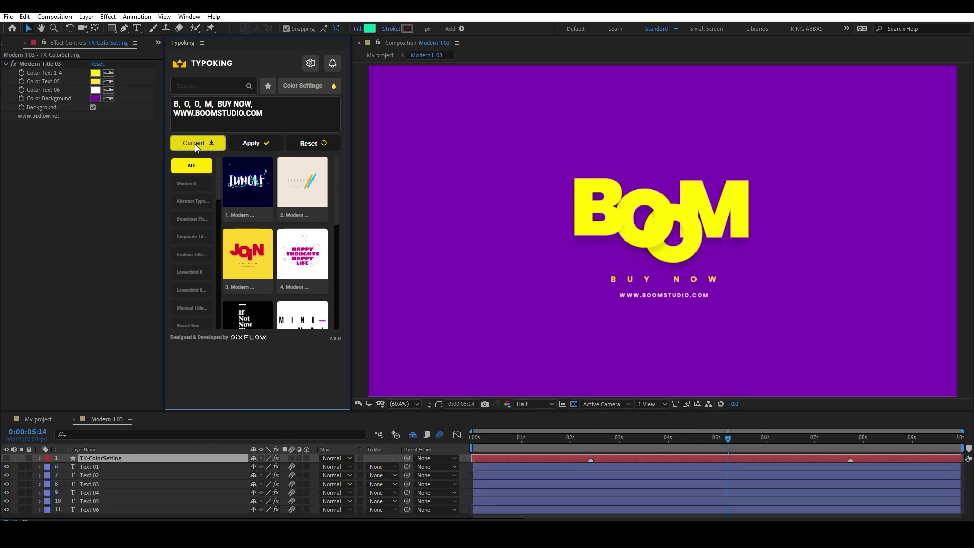
left_click(315, 147)
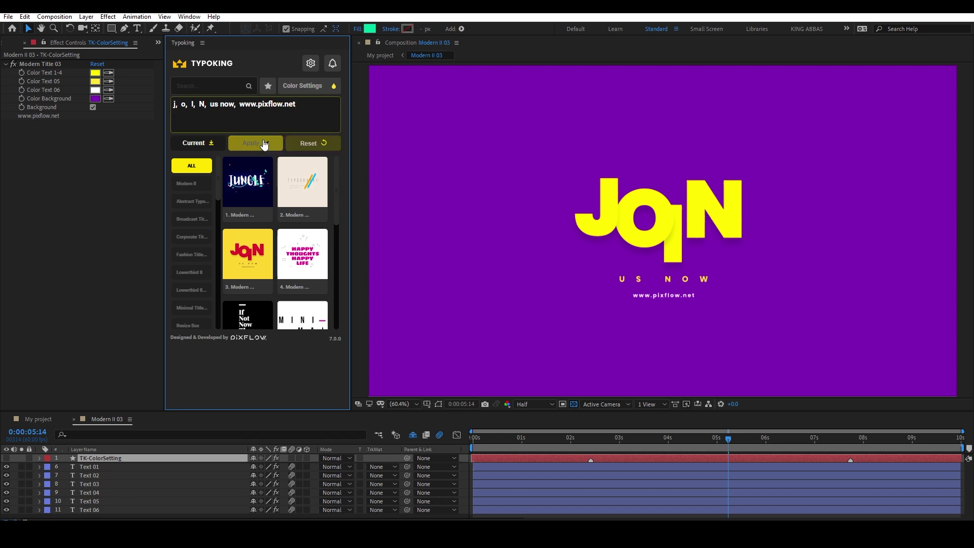
left_click(272, 120)
key("BackSpace")
key("BackSpace")
key("BackSpace")
key("BackSpace")
key("BackSpace")
key("BackSpace")
key("BackSpace")
key("BackSpace")
key("BackSpace")
key("BackSpace")
type("Pixflow")
Reset the Modern Title 03 color settings to their defaults and undo that reset
left_click(42, 222)
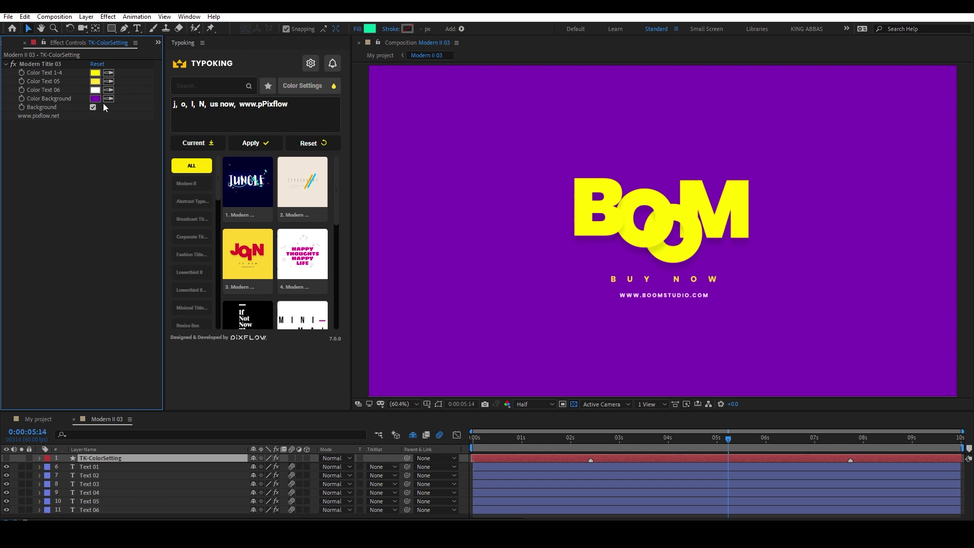
left_click(95, 65)
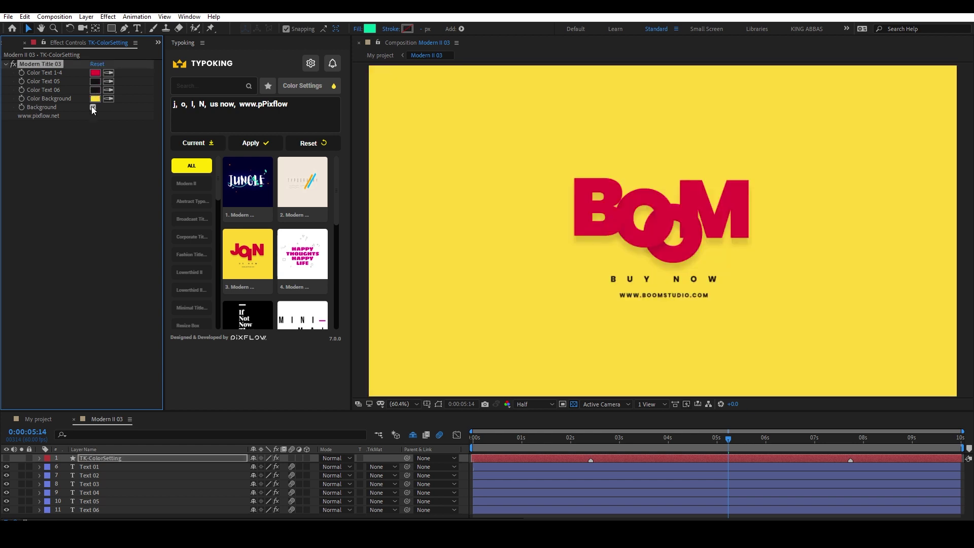
key("ctrl+z")
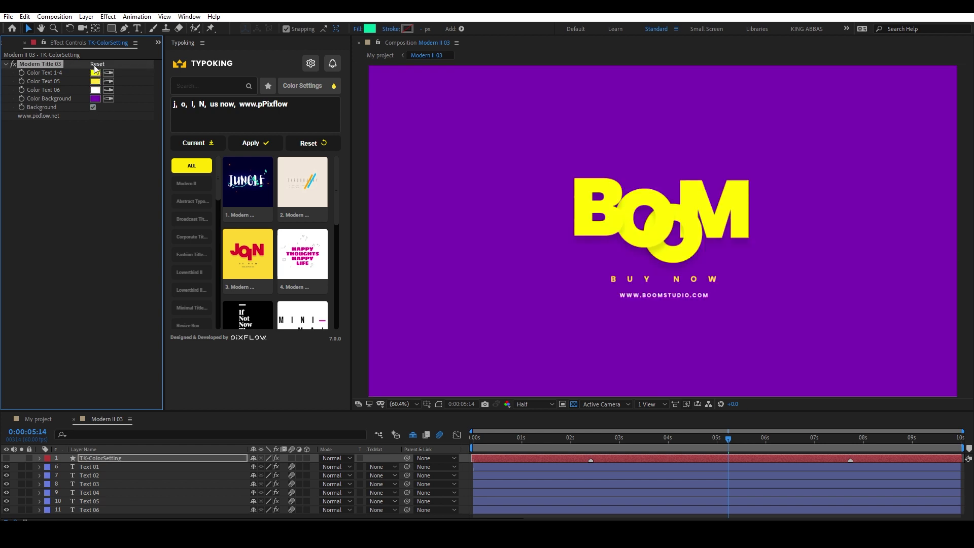
left_click(61, 419)
left_click(632, 480)
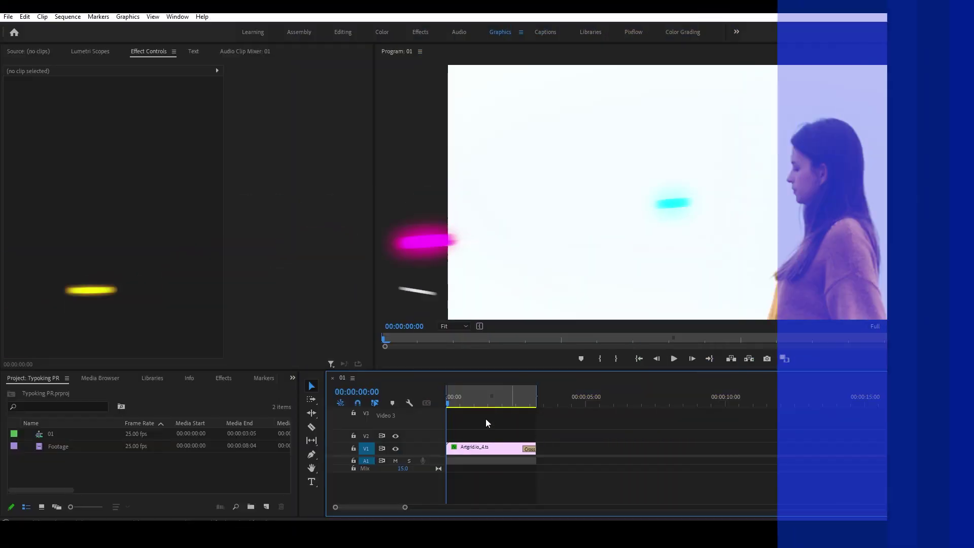
In Premiere Pro, show Essential Graphics and open its management of additional folders
left_click(178, 17)
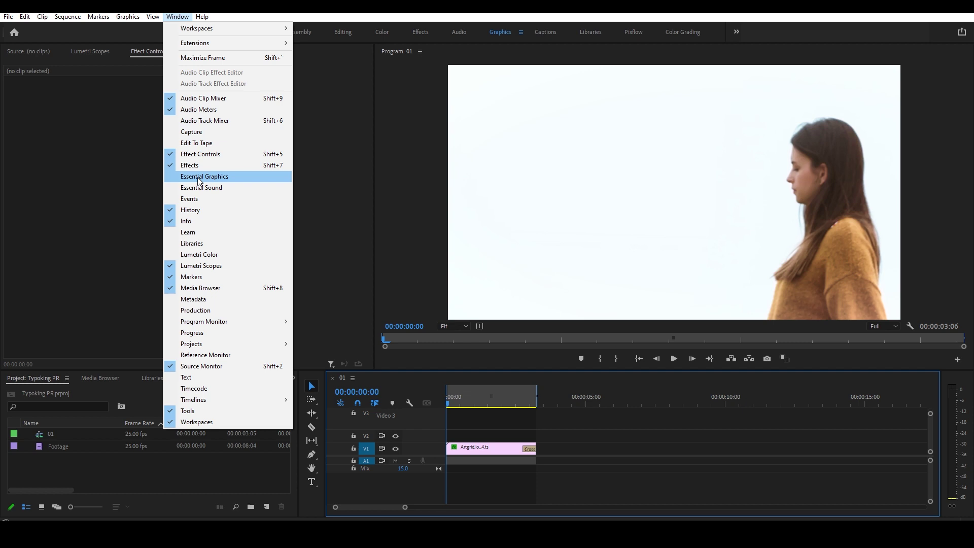
left_click(234, 178)
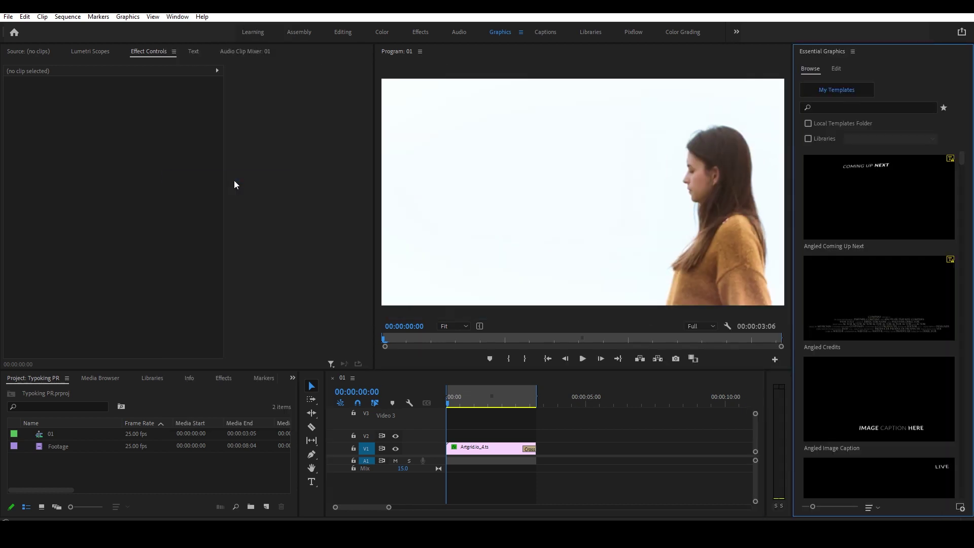
right_click(829, 50)
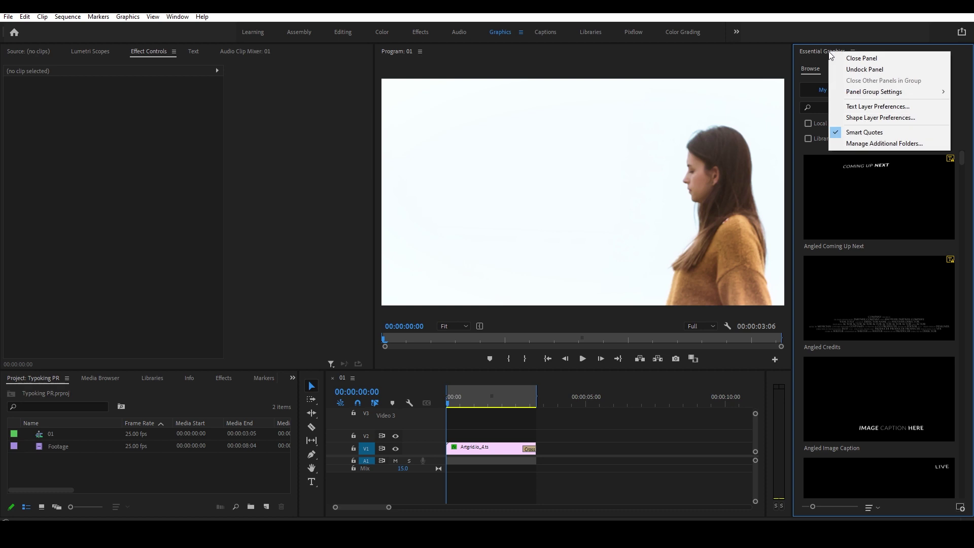
left_click(874, 145)
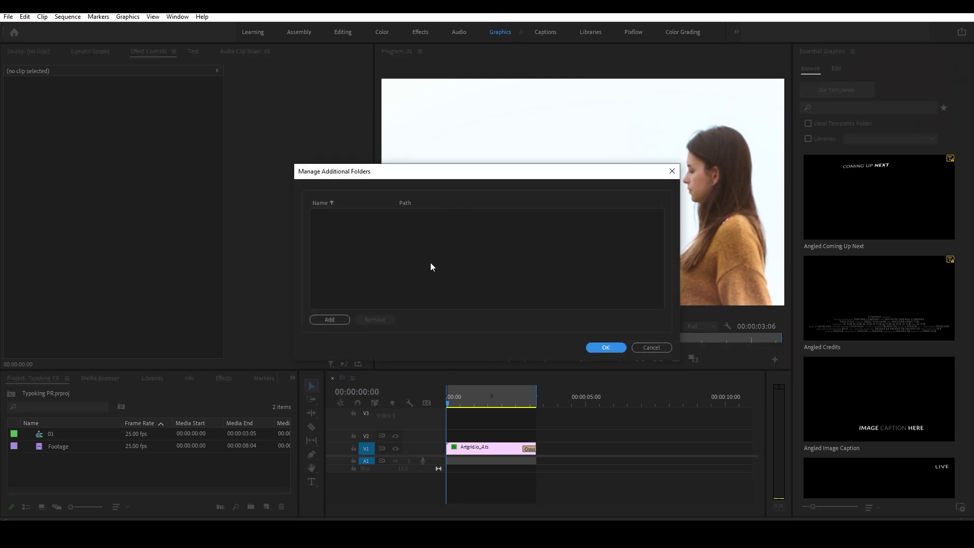
Add the Corporate III folder from TYPOKING\Typoking PR CC2019+ as an additional template folder and accept the list
left_click(333, 320)
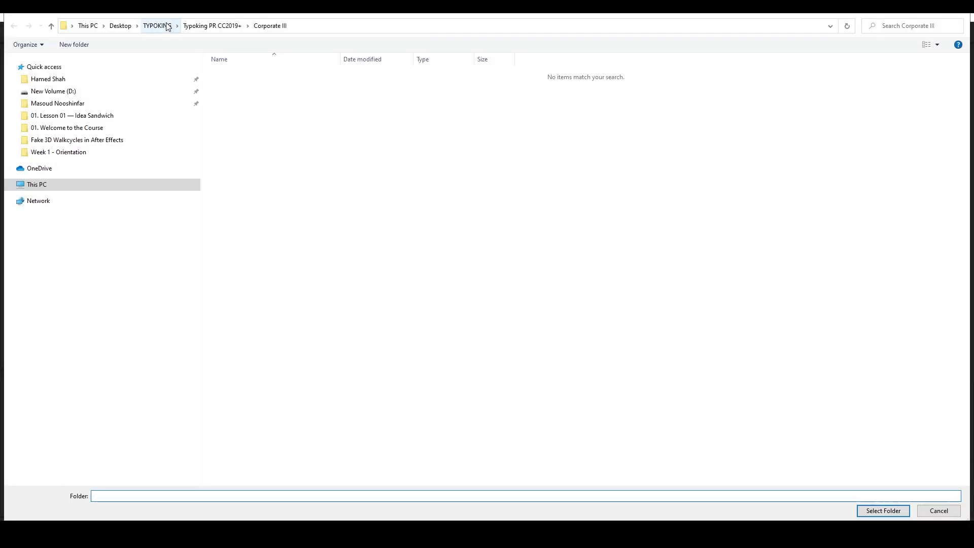
left_click(157, 25)
left_click(302, 84)
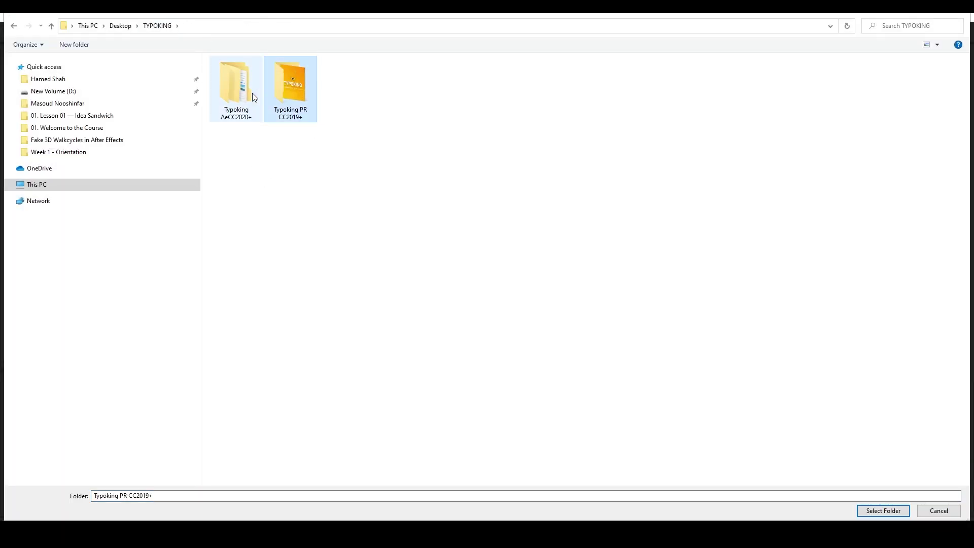
double_click(302, 116)
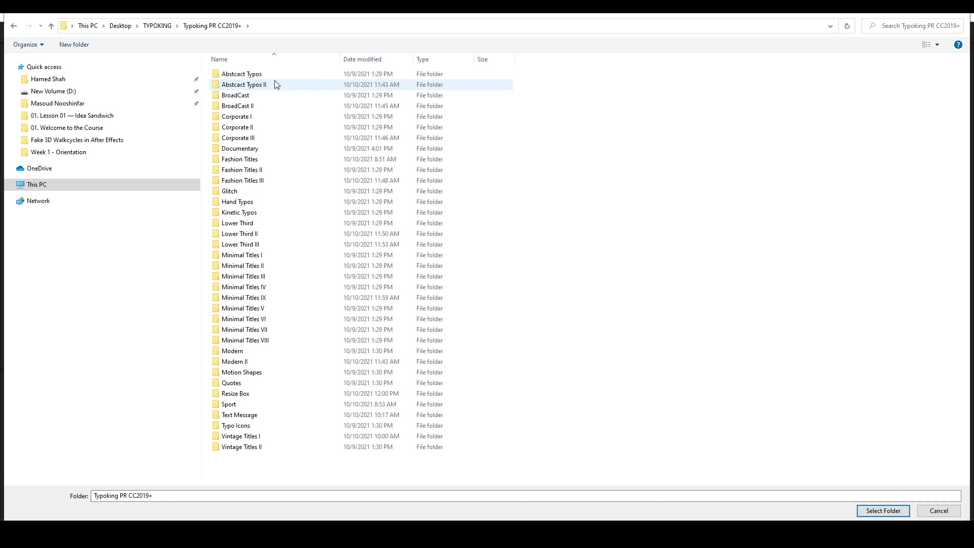
left_click(268, 138)
left_click(256, 287)
double_click(246, 138)
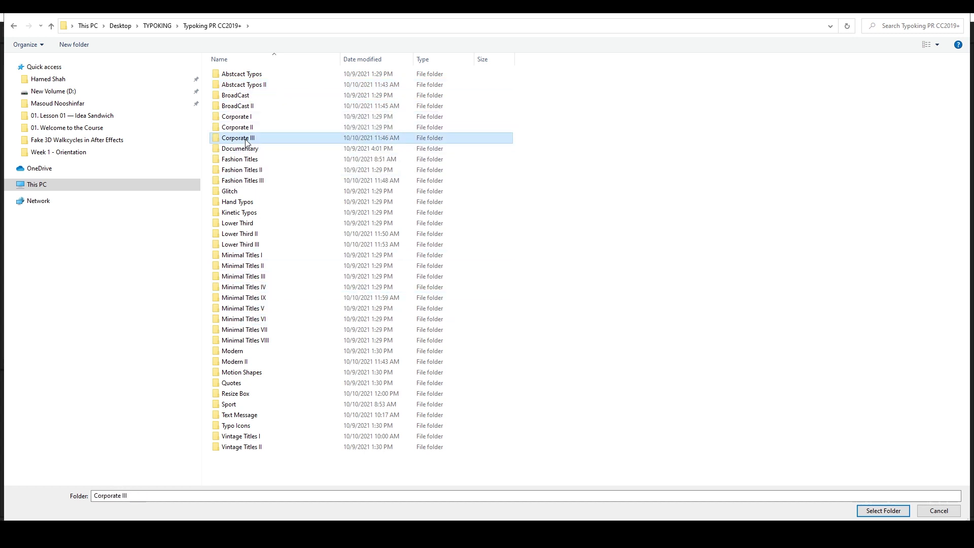
left_click(891, 515)
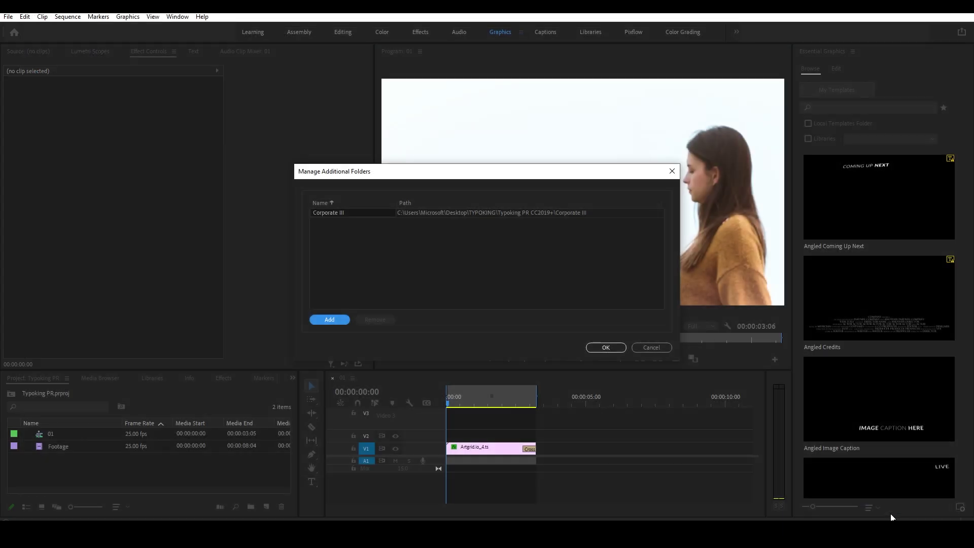
left_click(429, 273)
left_click(605, 348)
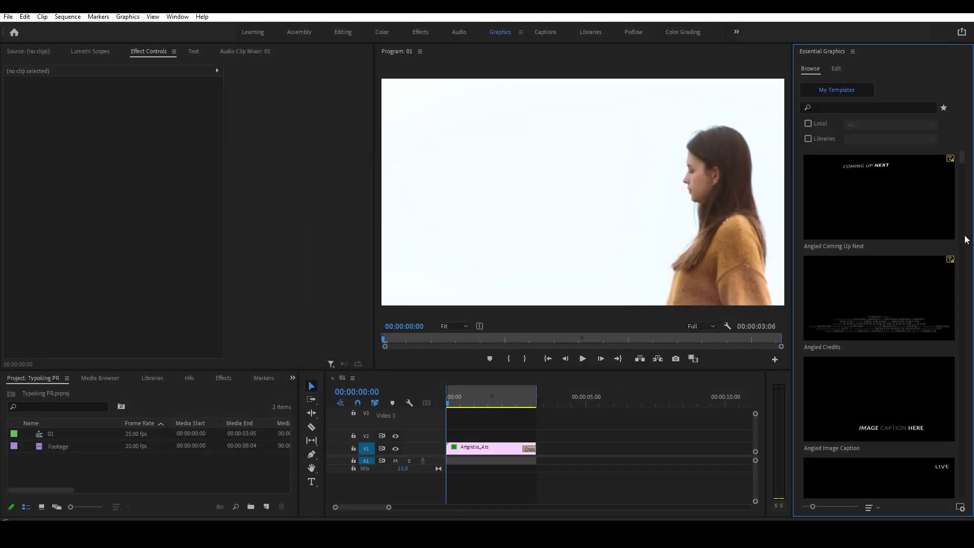
Limit the template browser to local templates from the Corporate III folder
mouse_move(963, 158)
left_mouse_down()
mouse_move(967, 209)
mouse_move(973, 168)
left_mouse_up()
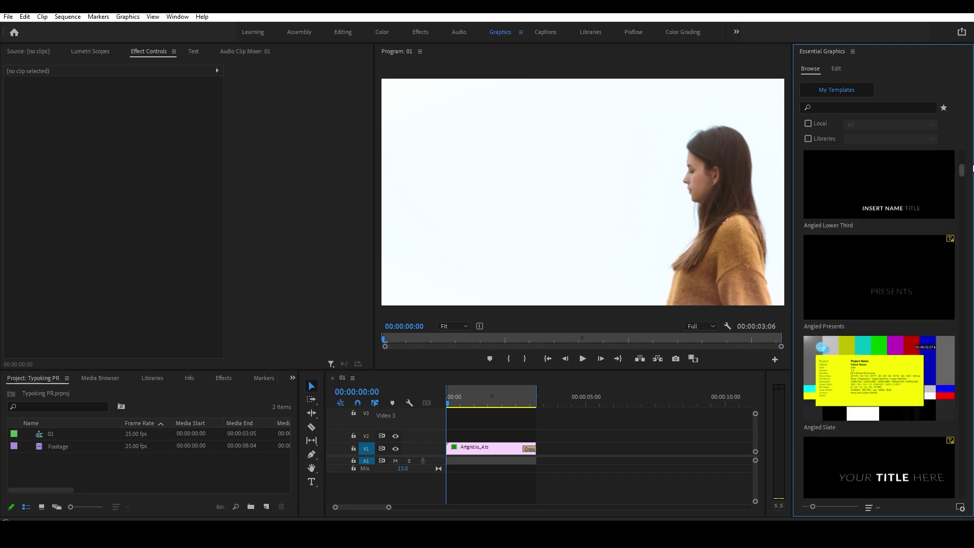
scroll(954, 153, "up", 5)
left_click(814, 123)
left_click(876, 125)
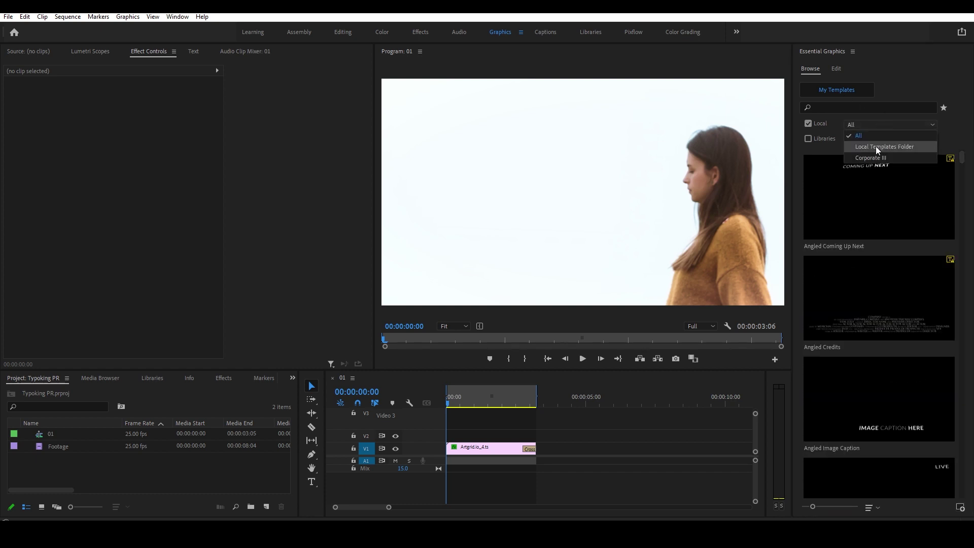
left_click(872, 158)
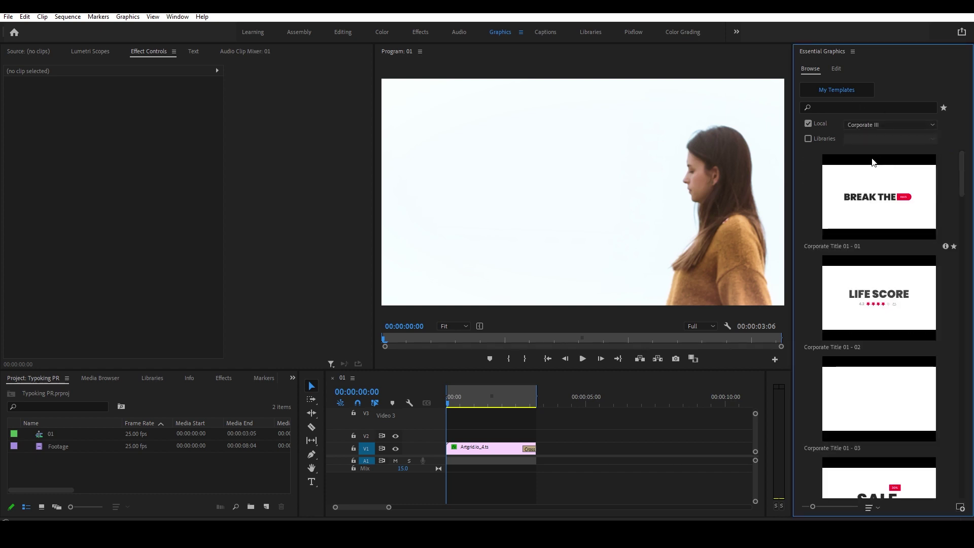
left_click(891, 221)
Place the Corporate Title 01 - 03 template at the start of track V2 and shorten it to about 00:00:04:12
scroll(930, 259, "down", 2)
left_click_drag(959, 182, 901, 145)
left_click_drag(882, 414, 441, 435)
left_click_drag(721, 436, 571, 437)
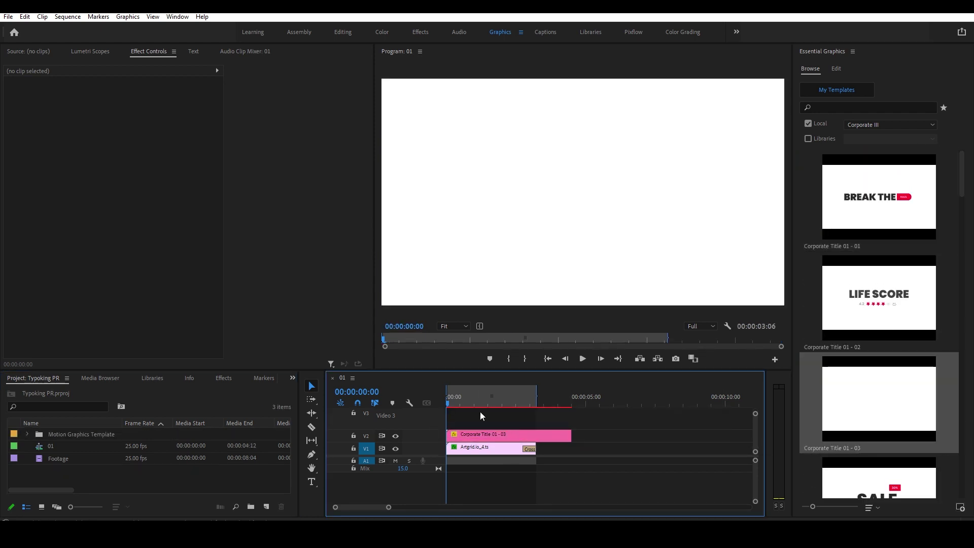
Turn off the Background of the Corporate Title 01 - 03 clip so the footage shows behind it
left_click_drag(449, 398, 495, 398)
left_click(524, 435)
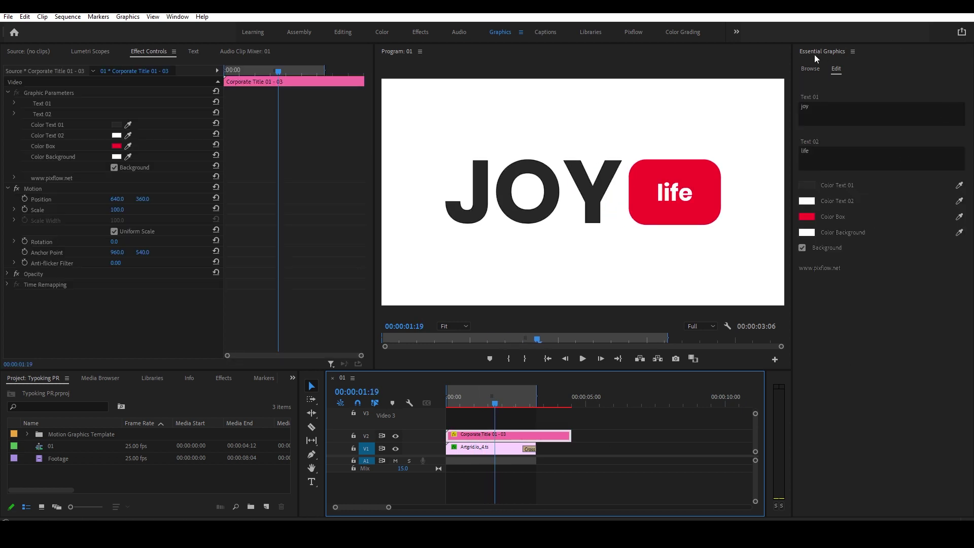
left_click(138, 54)
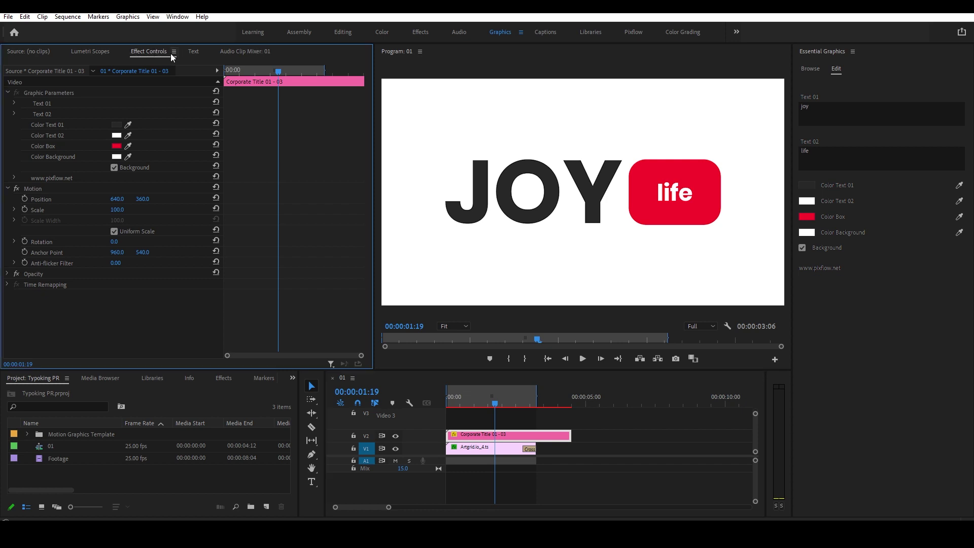
left_click(114, 168)
left_click(804, 248)
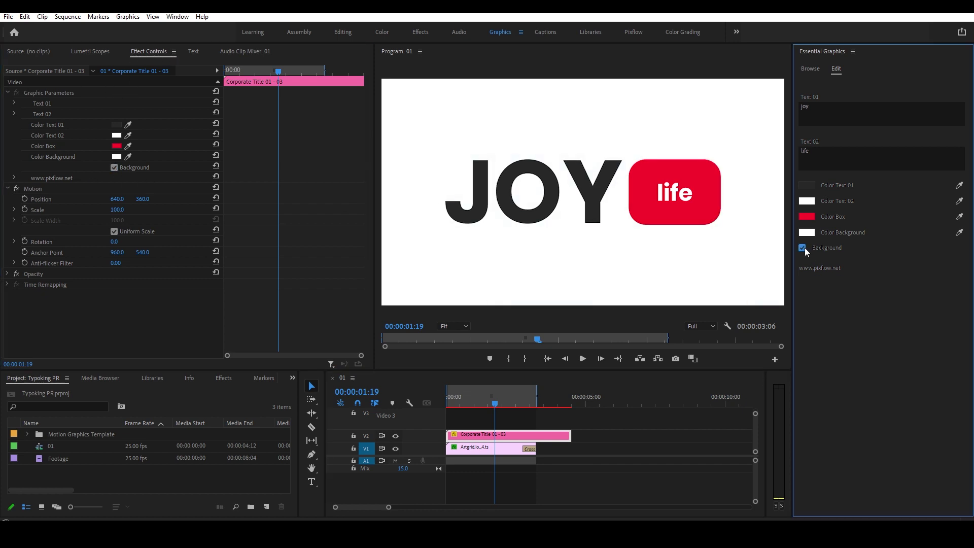
left_click(804, 248)
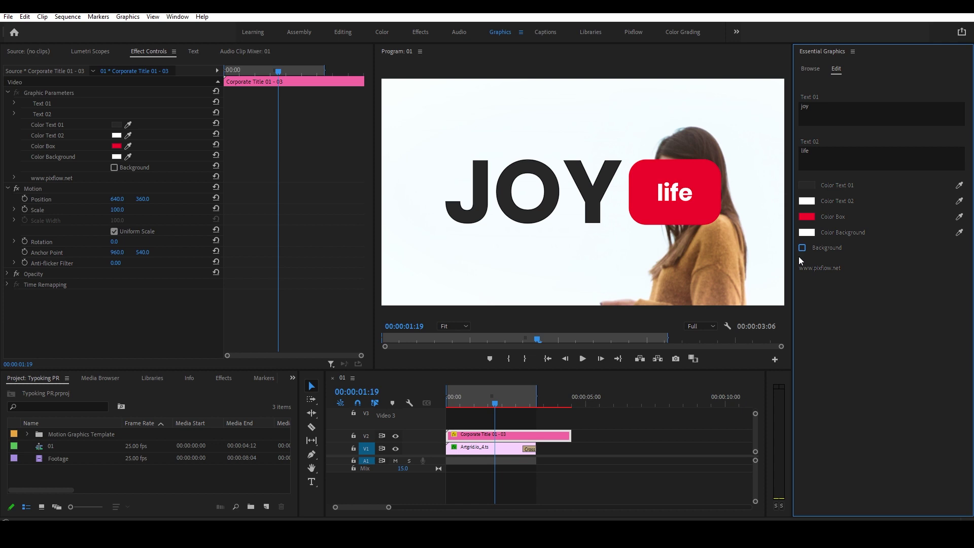
Scale the title to 60 and move it to position 283, 575
mouse_move(118, 201)
left_mouse_down()
mouse_move(42, 200)
mouse_move(117, 210)
mouse_move(103, 210)
left_mouse_up()
left_click_drag(144, 200, 208, 200)
left_click_drag(114, 202, 161, 199)
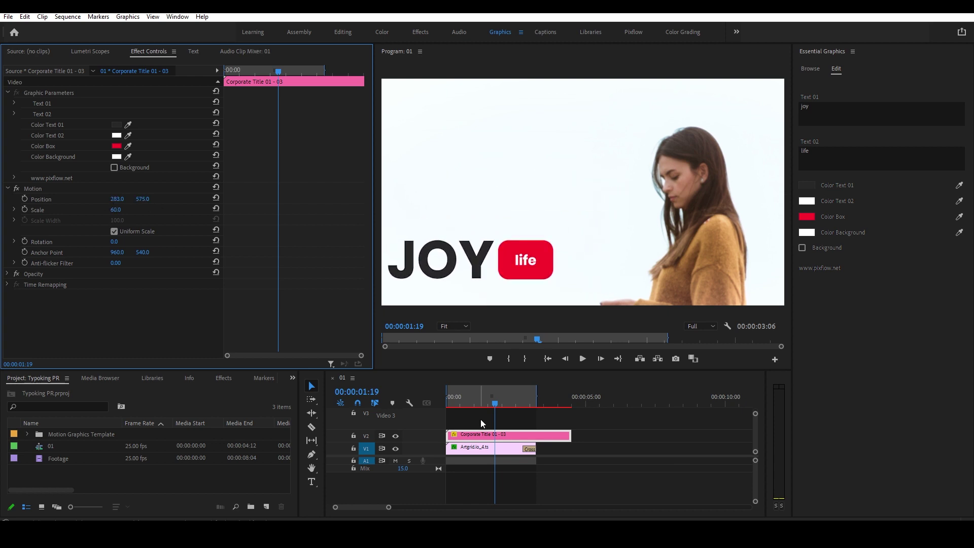
Change the title's Text 02 to "TV" and play the sequence from the start
left_click(485, 439)
left_click(824, 149)
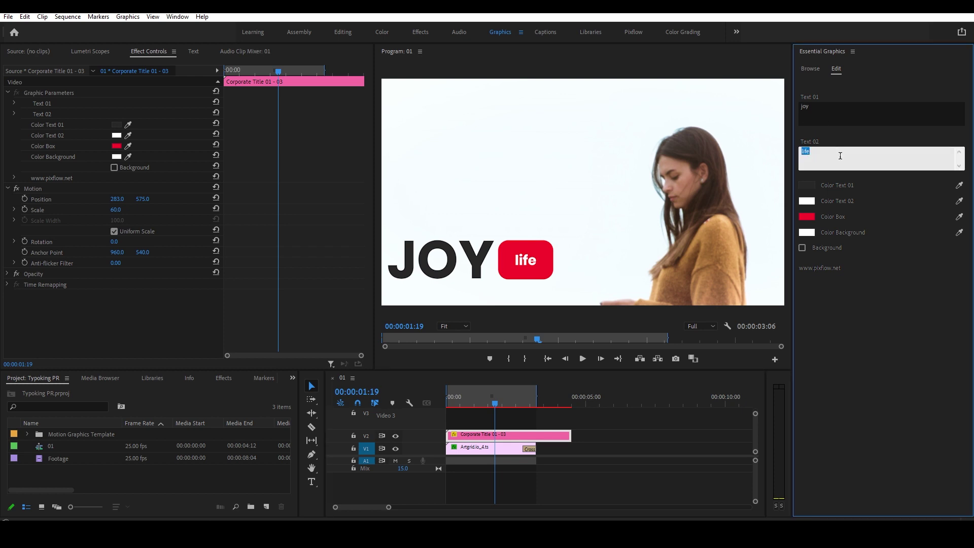
type("TV")
left_click(497, 434)
left_click_drag(496, 406, 435, 400)
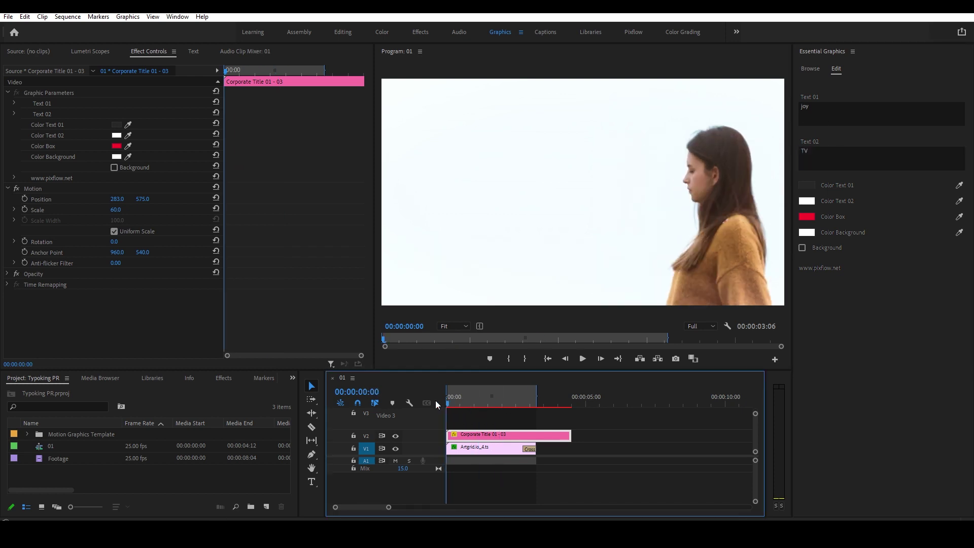
key("space")
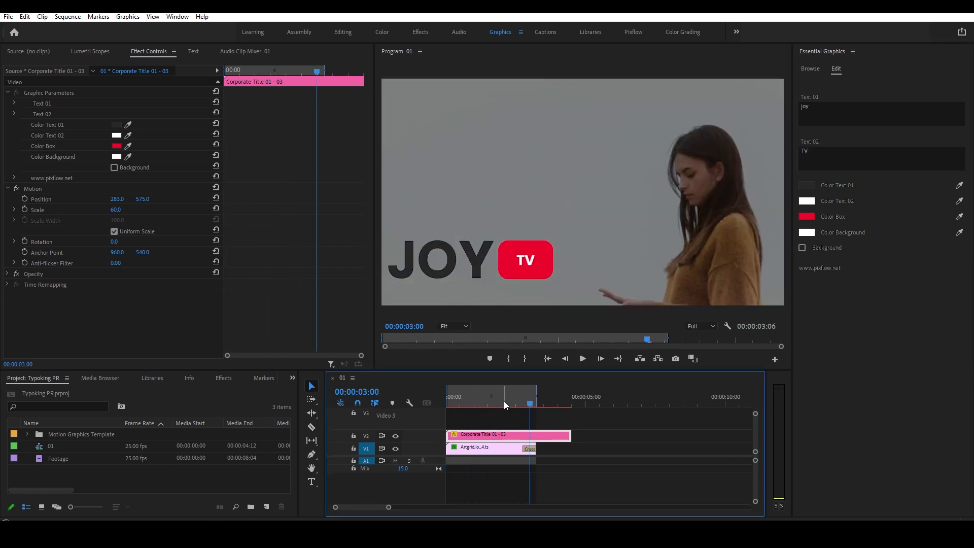
Recolor the title's Color Box to a light orange based on the woman's sweater and play back the title
left_click(511, 405)
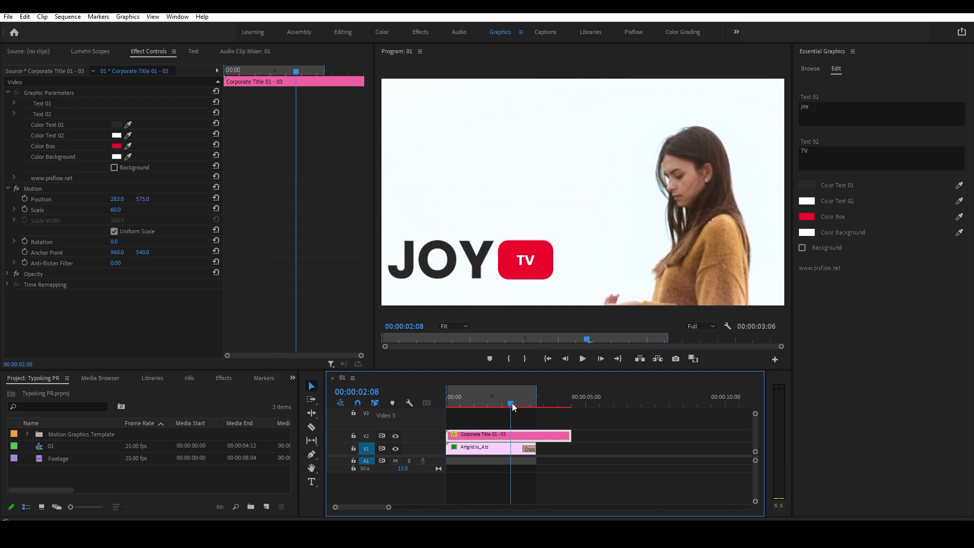
left_click(129, 145)
left_click(719, 232)
left_click(116, 146)
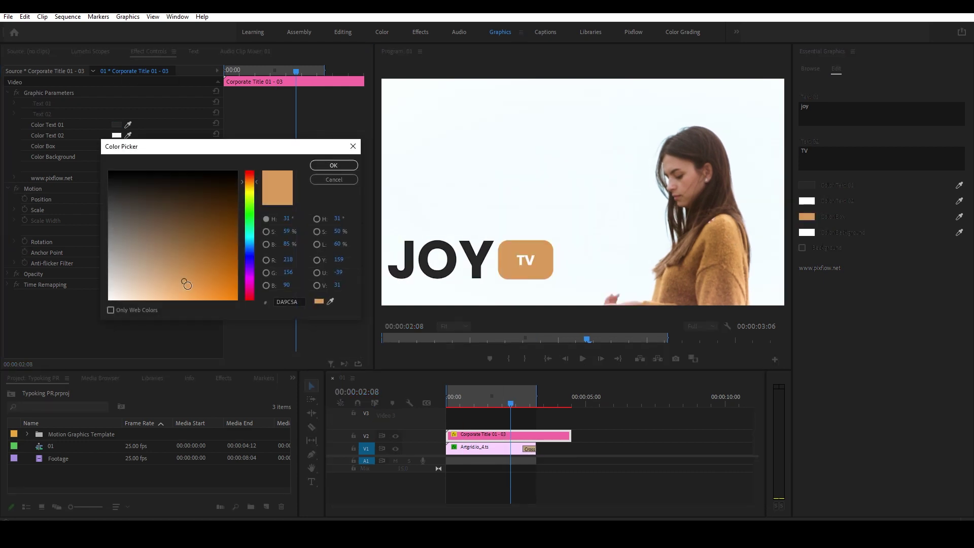
left_click(340, 166)
left_click(453, 404)
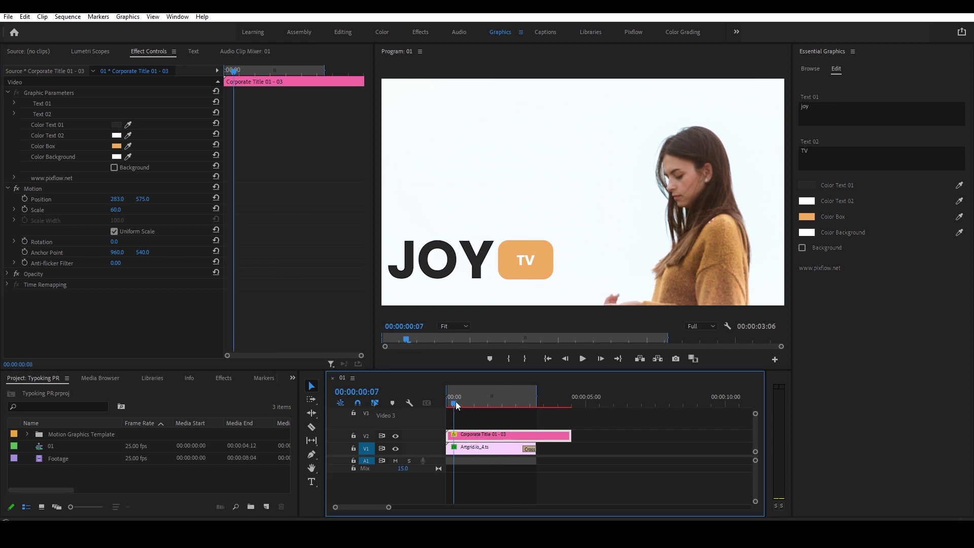
key("space")
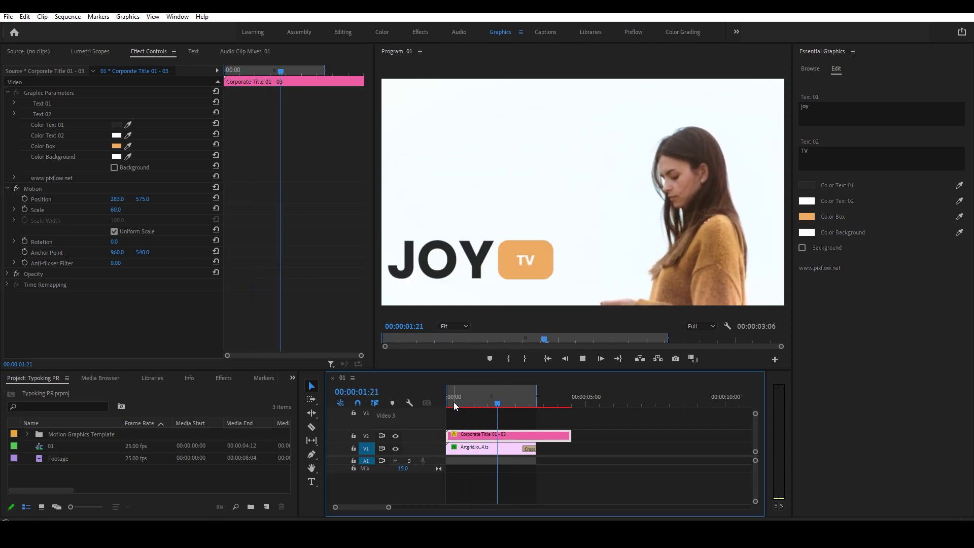
key("space")
Sample the dark Color Text 01 for Color Text 02, and switch the title's Background on and off again
left_click(127, 136)
left_click(119, 124)
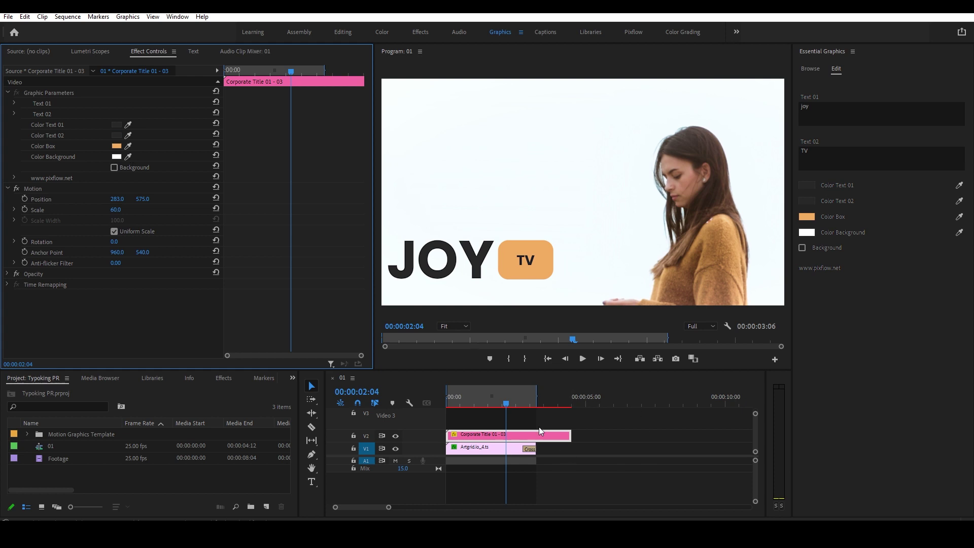
left_click_drag(506, 404, 496, 403)
left_click(802, 248)
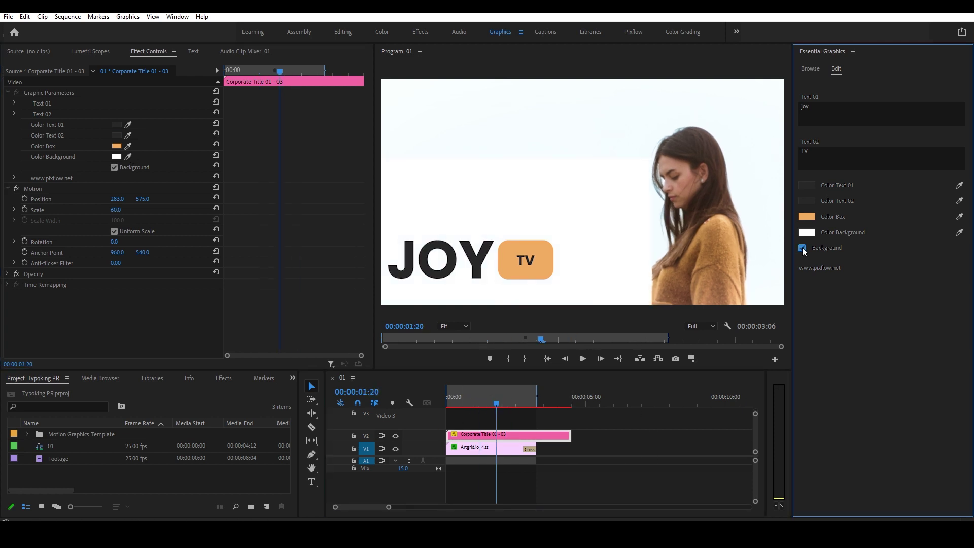
left_click(482, 423)
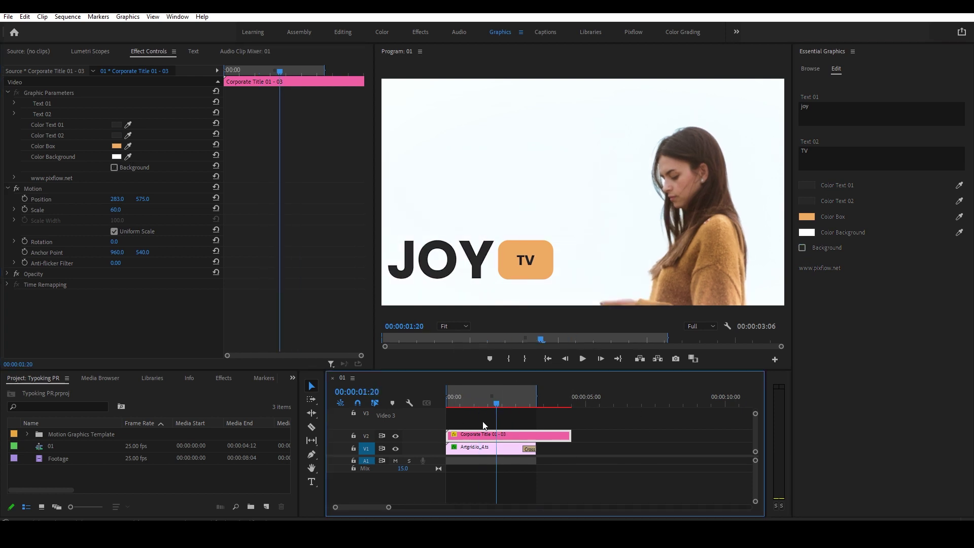
Move the Corporate title clip along V2 so it starts just before 00:00:10:00
key("minus")
left_click(811, 69)
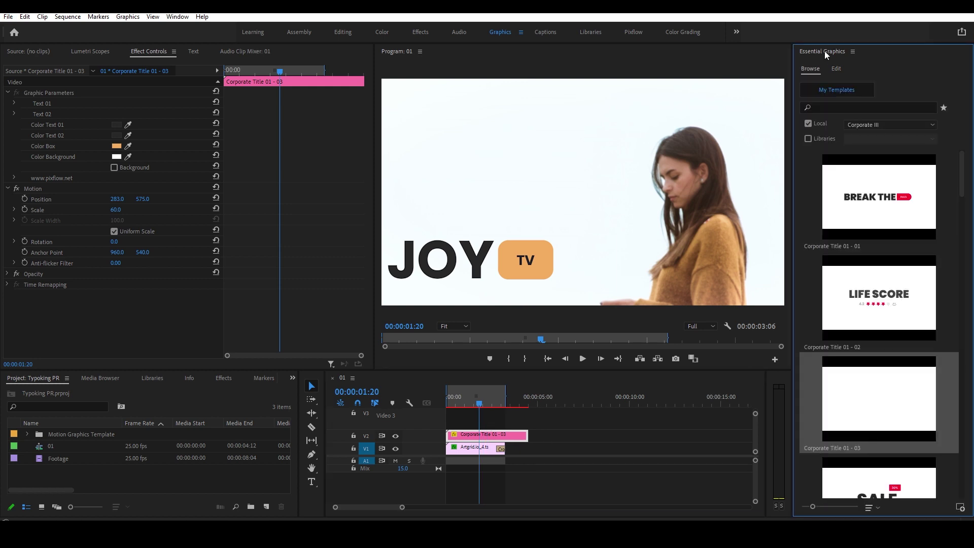
left_click_drag(498, 435, 675, 440)
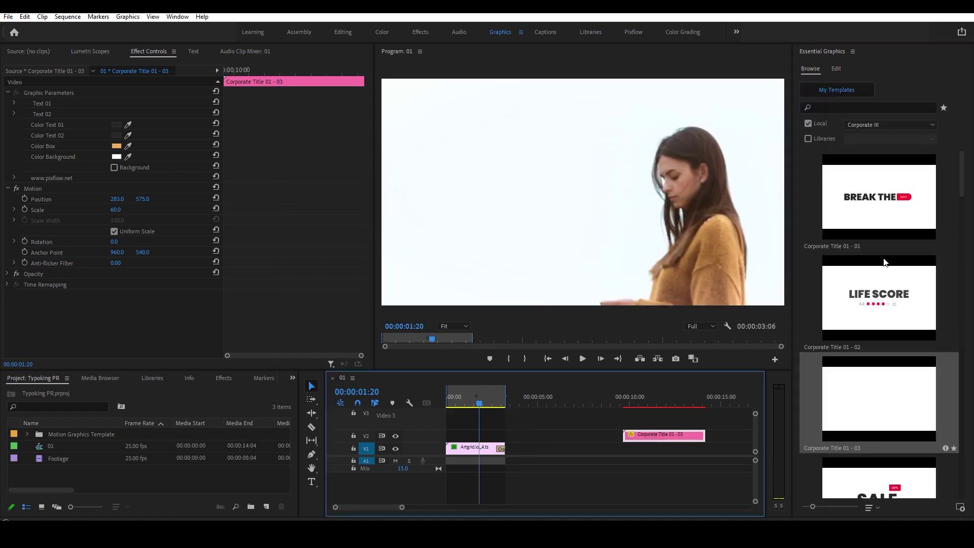
Add the Minimal Titles IX folder from TYPOKING\Typoking PR CC2019+ as an additional template folder and accept the list
right_click(816, 51)
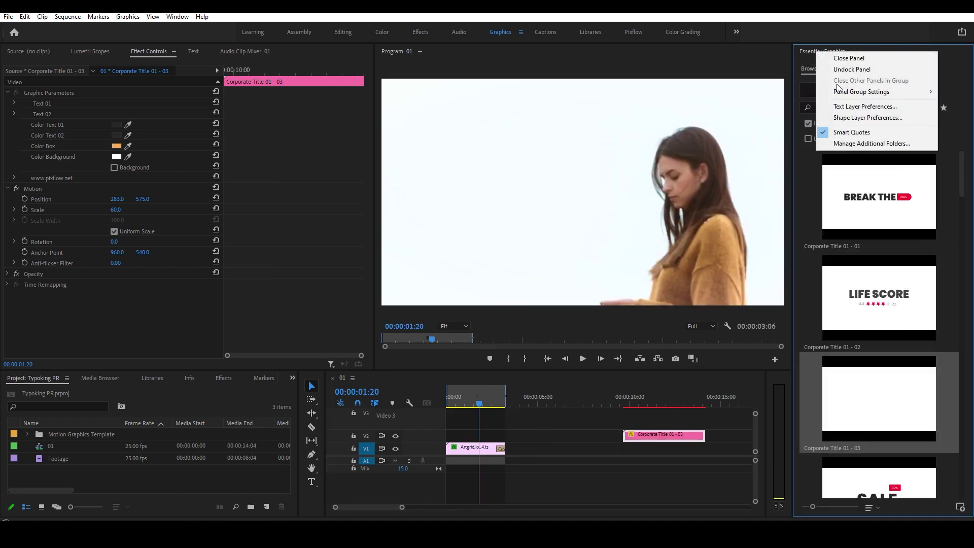
left_click(844, 144)
left_click(431, 248)
left_click(329, 320)
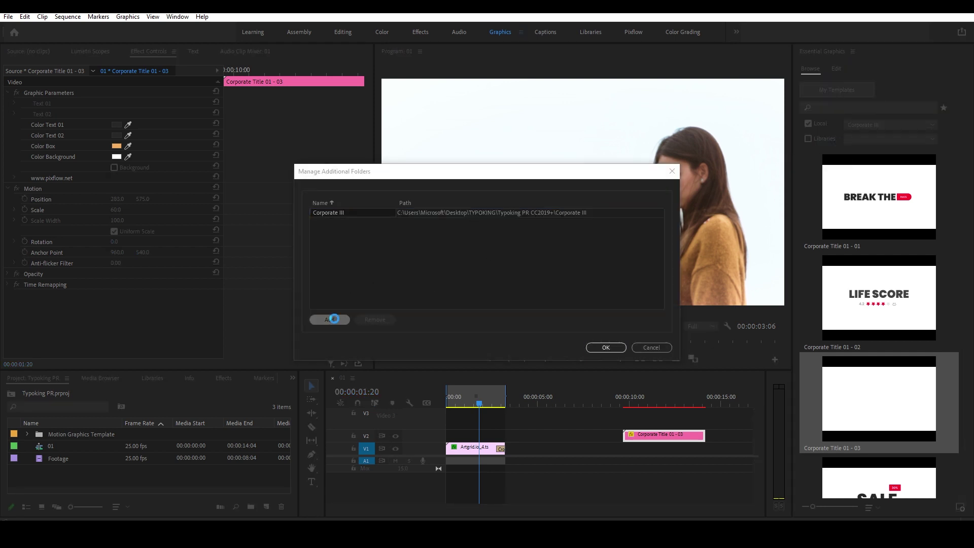
left_click(205, 26)
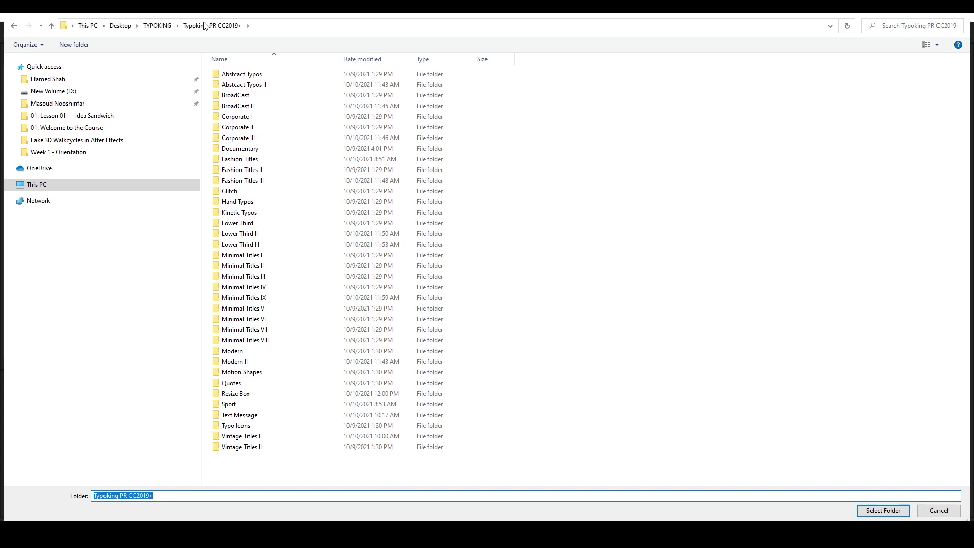
left_click(265, 298)
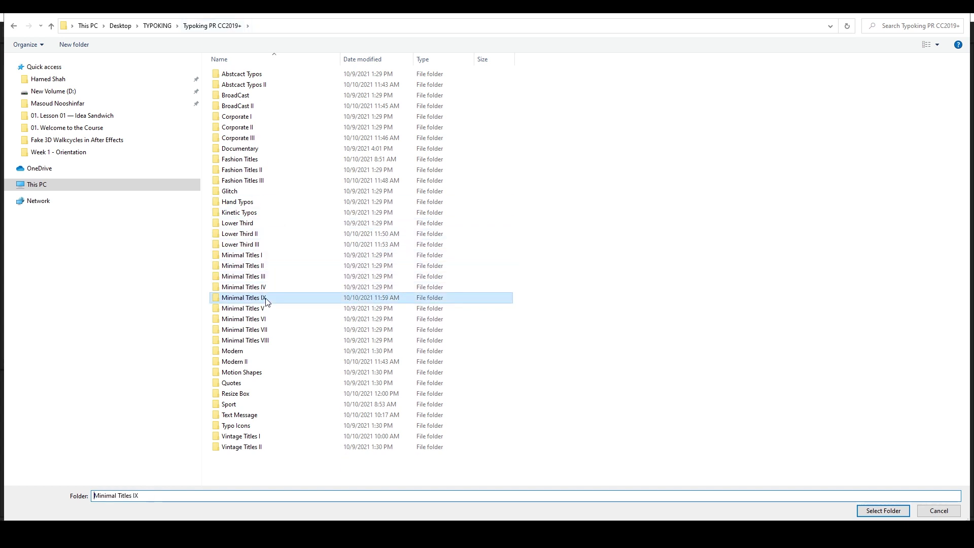
double_click(266, 301)
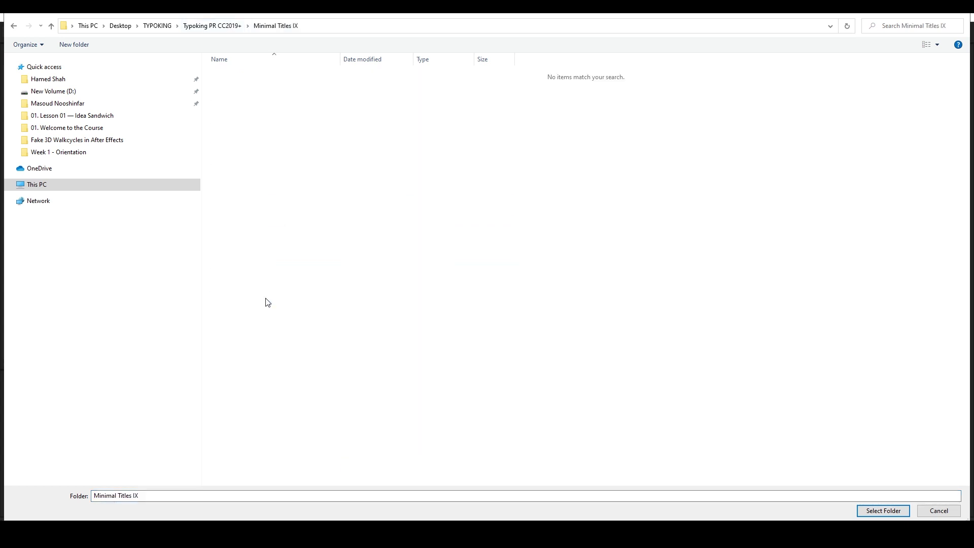
left_click(883, 510)
left_click(605, 347)
Change the local template filter to include Minimal Titles IX and exclude Corporate III
left_click_drag(456, 403, 448, 399)
left_click(878, 125)
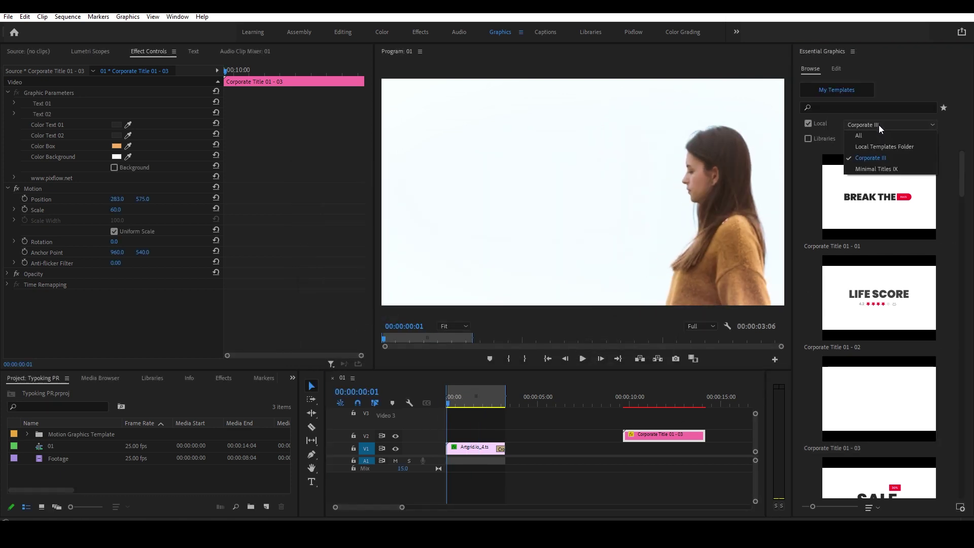
left_click(896, 174)
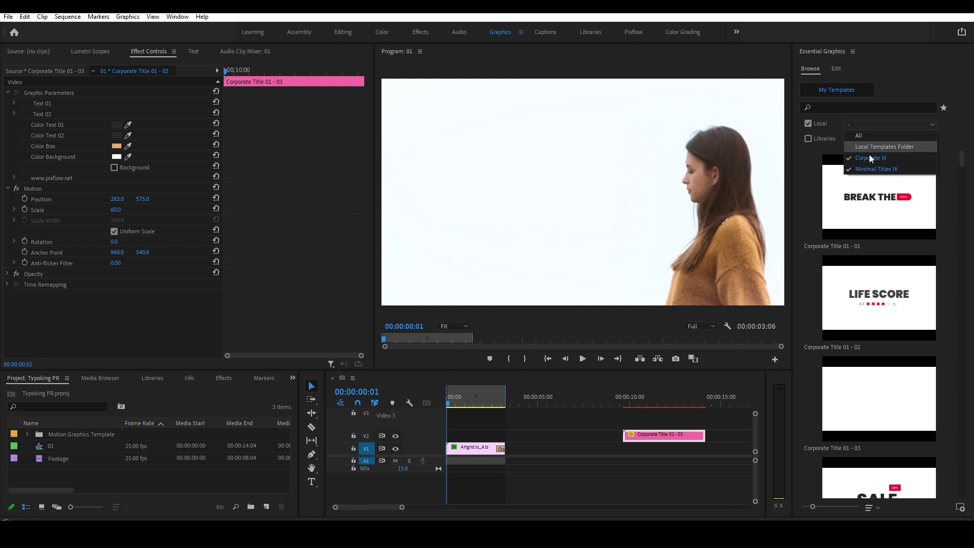
mouse_move(958, 161)
left_mouse_down()
mouse_move(956, 293)
mouse_move(963, 157)
left_mouse_up()
left_click(888, 125)
left_click(854, 160)
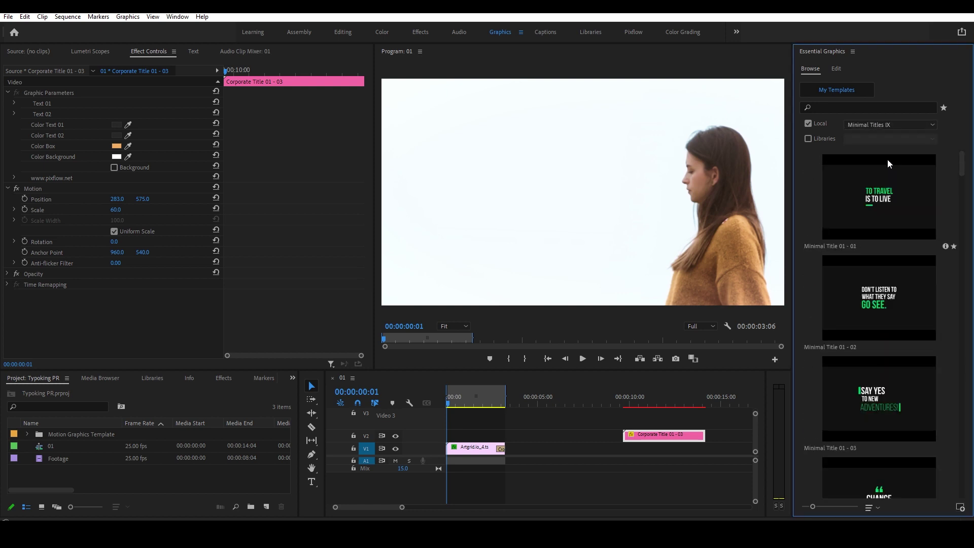
Shift the Corporate title clip to about 00:00:12:15 and place the Minimal Title 02 - 04 template at the start of V2
scroll(963, 183, "down", 10)
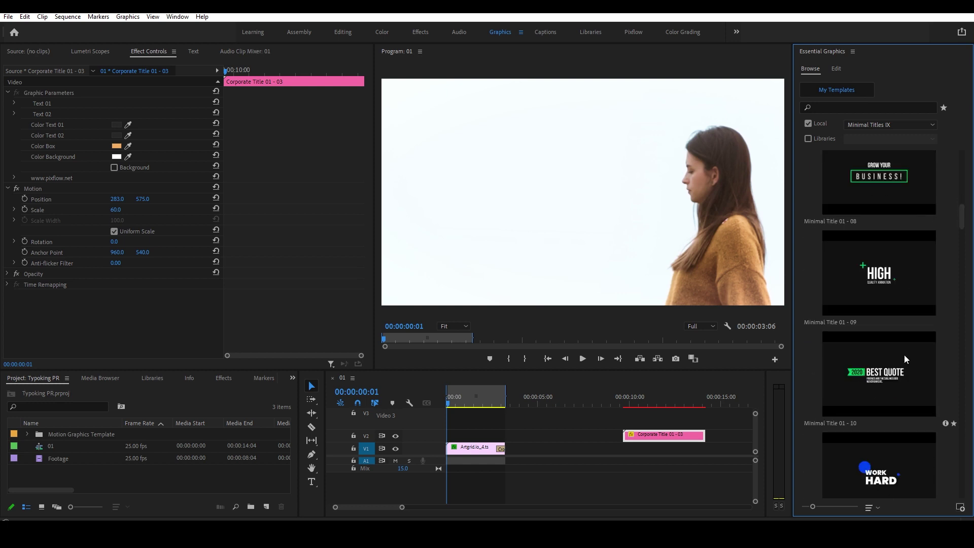
scroll(904, 355, "down", 7)
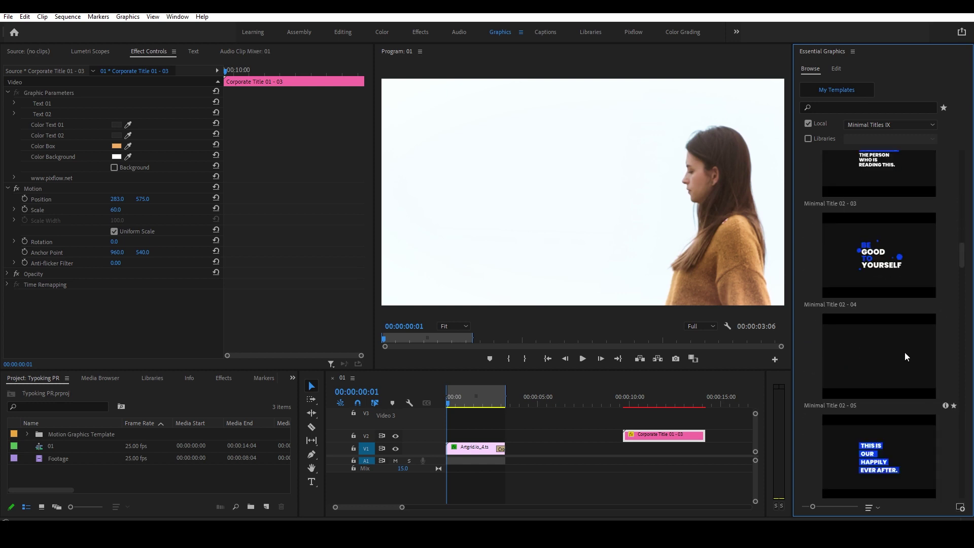
left_click(894, 230)
left_click_drag(656, 445, 711, 435)
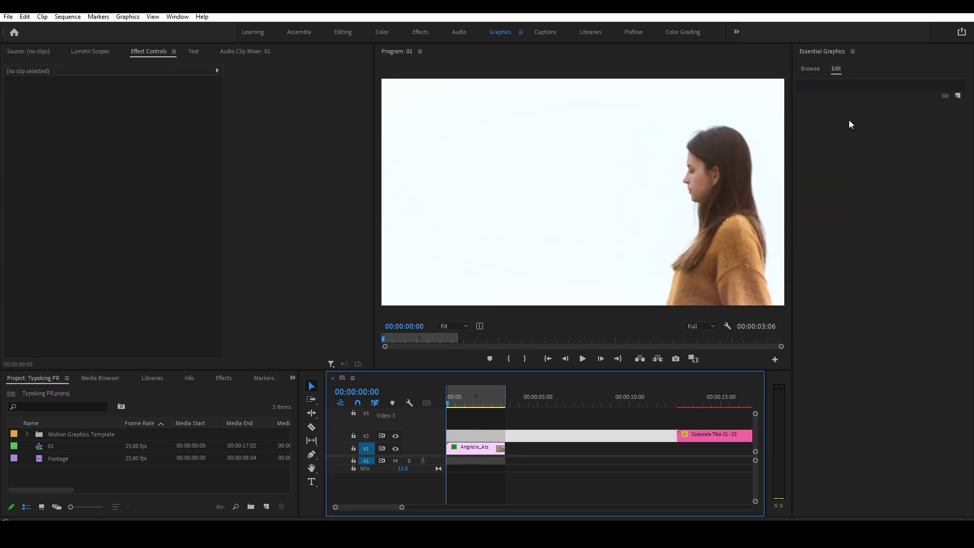
left_click(810, 69)
left_click_drag(575, 396, 568, 436)
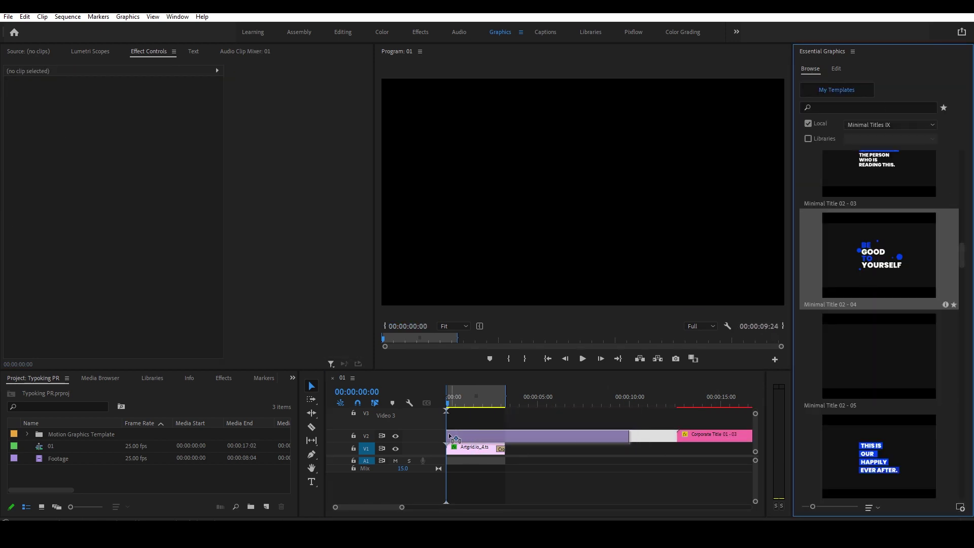
Preview the Minimal Title 02 - 04 clip and turn off its Background
key("space")
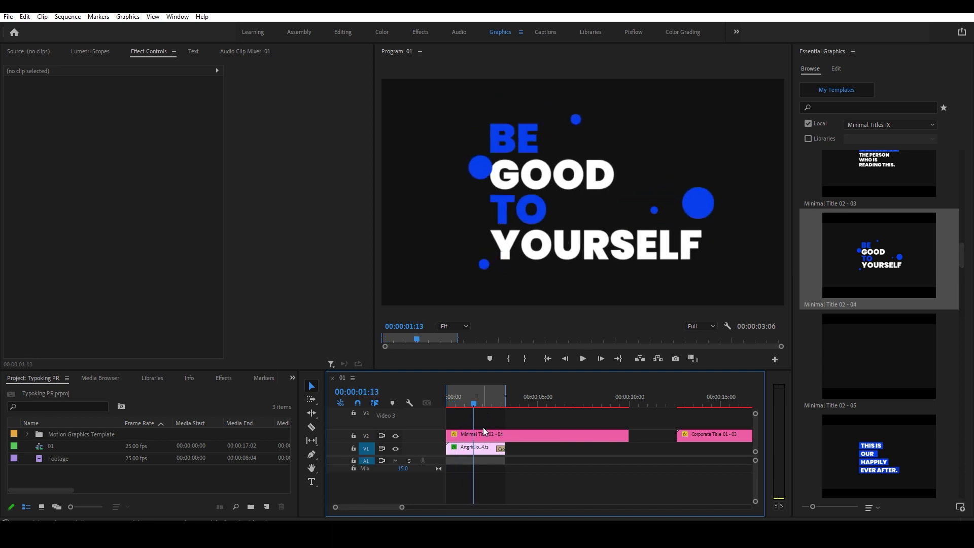
left_click(483, 432)
left_click_drag(479, 394, 535, 403)
left_click(114, 254)
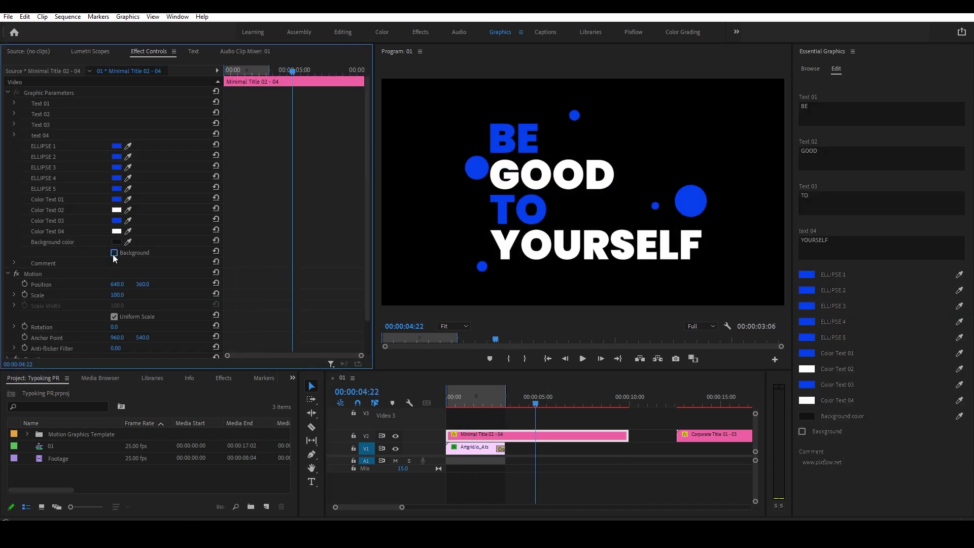
Scale the Minimal Title 02 - 04 clip down to 69 and set its position to 322, 445
left_click(470, 403)
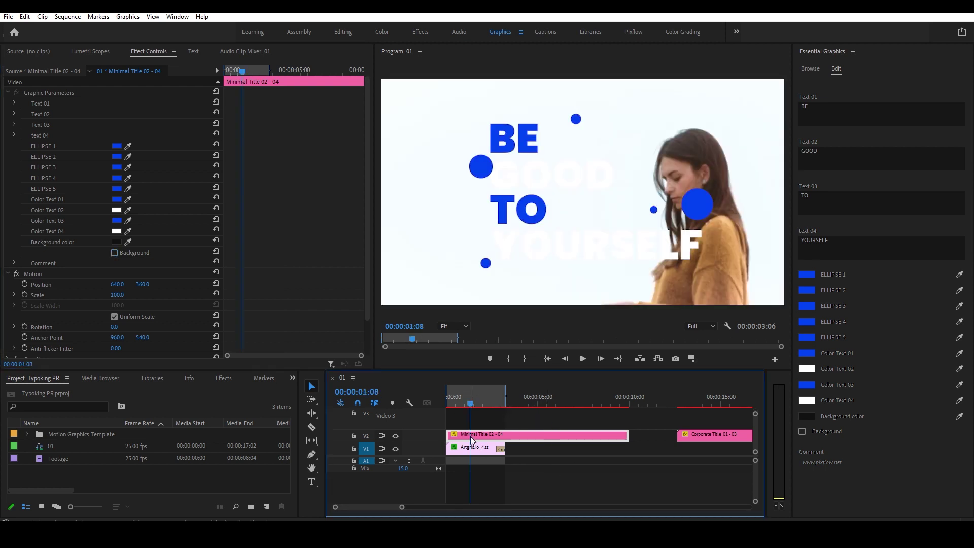
left_click_drag(118, 295, 66, 284)
left_click_drag(149, 284, 172, 285)
Recolour ELLIPSE 1 through ELLIPSE 5 with the light orange-tan sampled from the woman's sweater
left_click(128, 146)
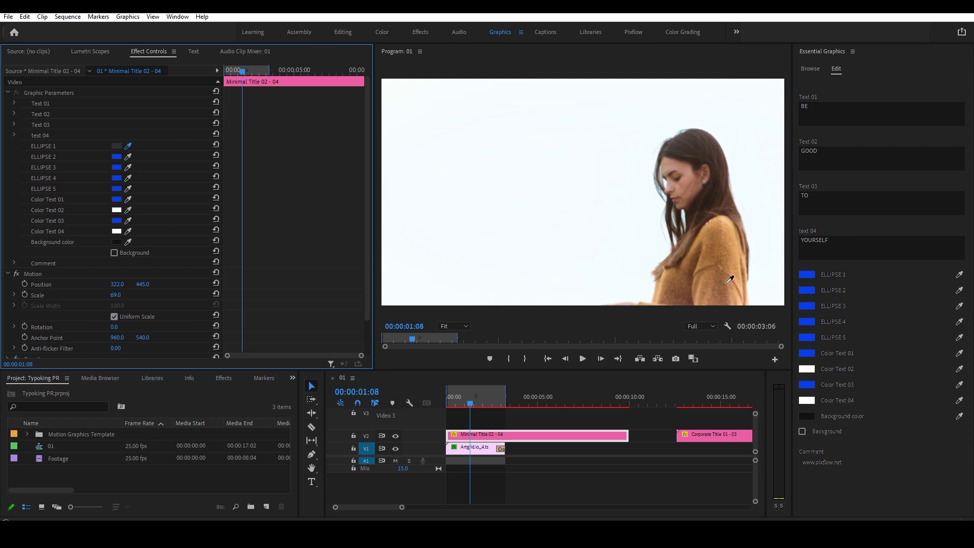
left_click(741, 274)
left_click(129, 157)
left_click(116, 147)
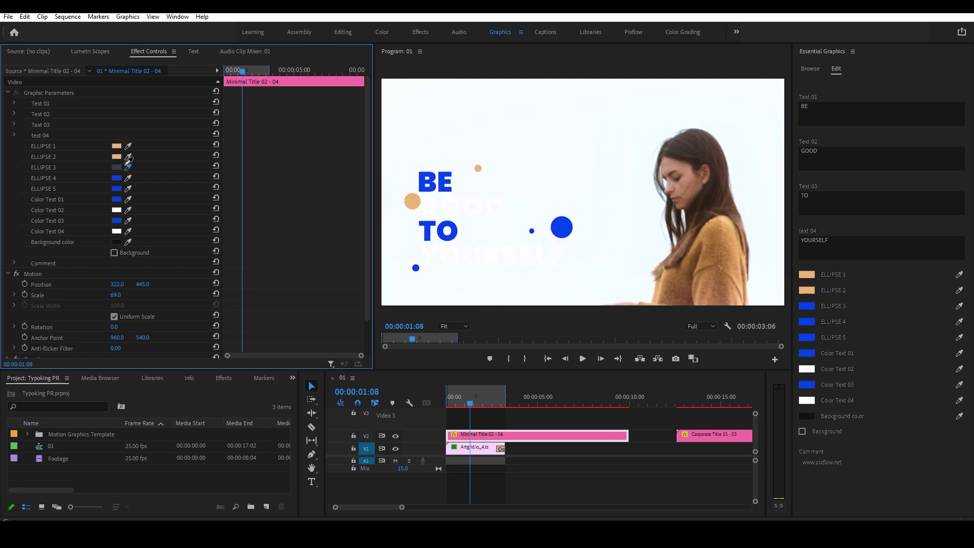
left_click(128, 168)
left_click(116, 156)
left_click(128, 178)
left_click(116, 167)
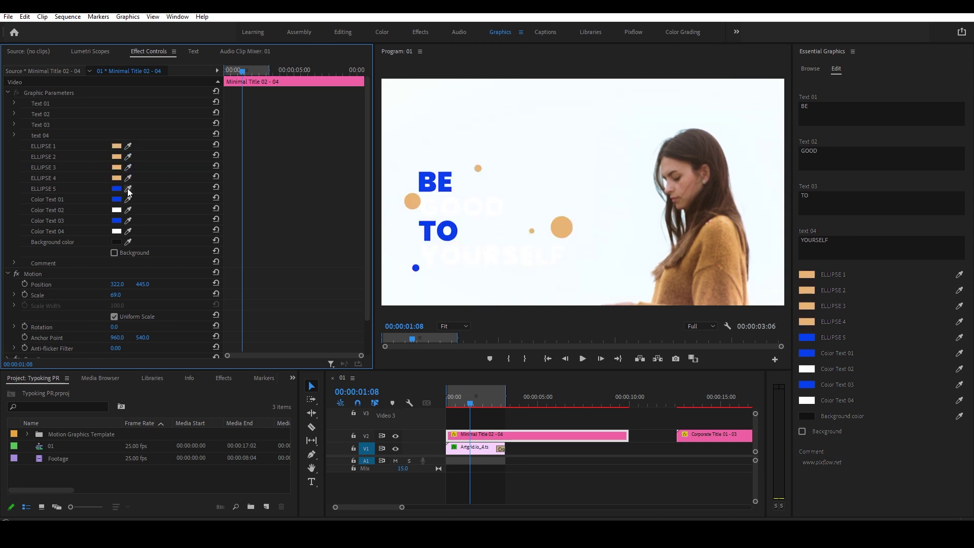
left_click(129, 189)
left_click(117, 178)
Recolour Color Text 02 and Color Text 04 with the dark brown sampled from the woman's hair
left_click(129, 210)
left_click(734, 189)
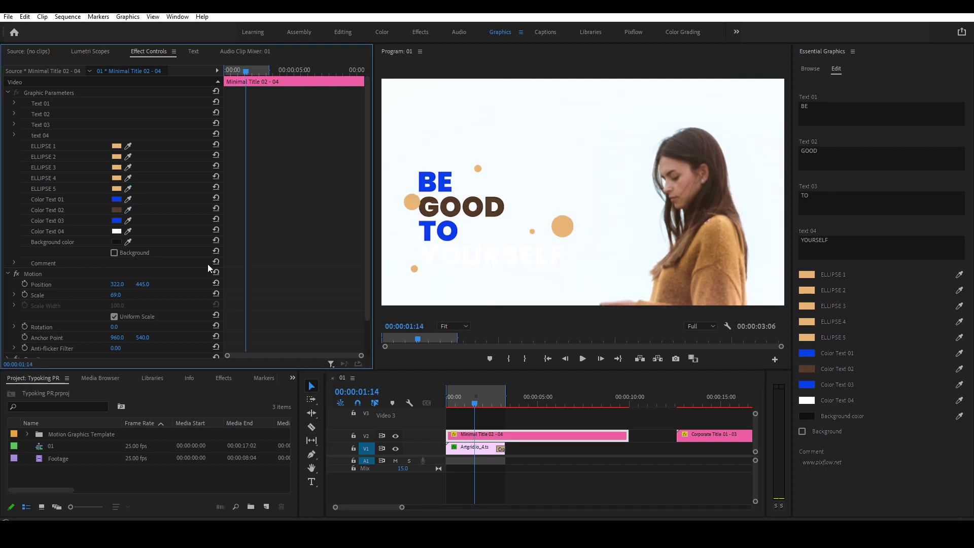
left_click(128, 231)
left_click(117, 209)
Trim the Minimal Title 02 - 04 clip to end with the footage and preview it from the sequence start
left_click(448, 401)
key("space")
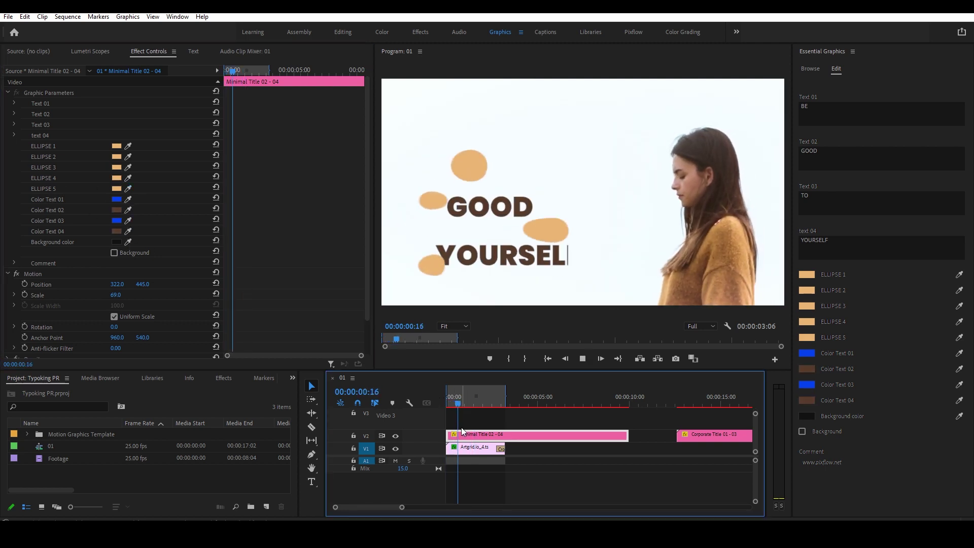
left_click_drag(628, 435, 505, 434)
key("Home")
left_click(490, 427)
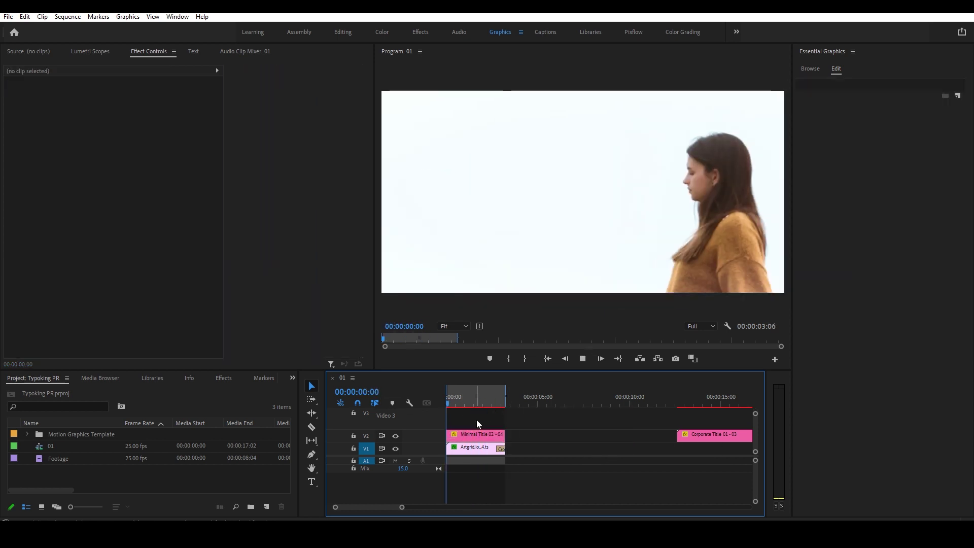
Move the Minimal Title 02 - 04 clip to V1 at about 00:00:11 and place the Minimal Title 01 - 09 template on V2, matching the footage's length
mouse_move(474, 394)
left_mouse_down()
mouse_move(498, 400)
mouse_move(472, 398)
left_mouse_up()
left_click_drag(488, 435, 695, 449)
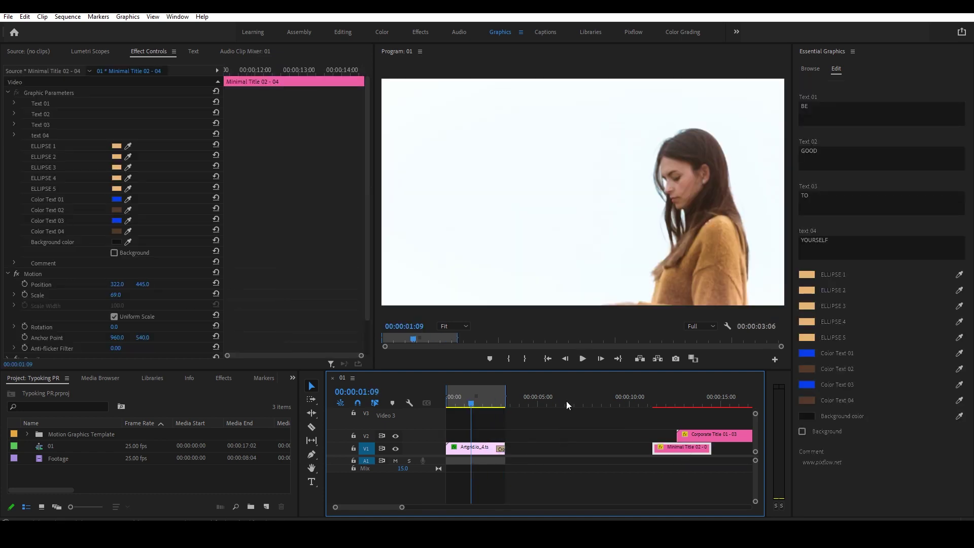
left_click(488, 397)
left_click(810, 68)
left_click_drag(964, 265, 957, 224)
left_click(910, 359)
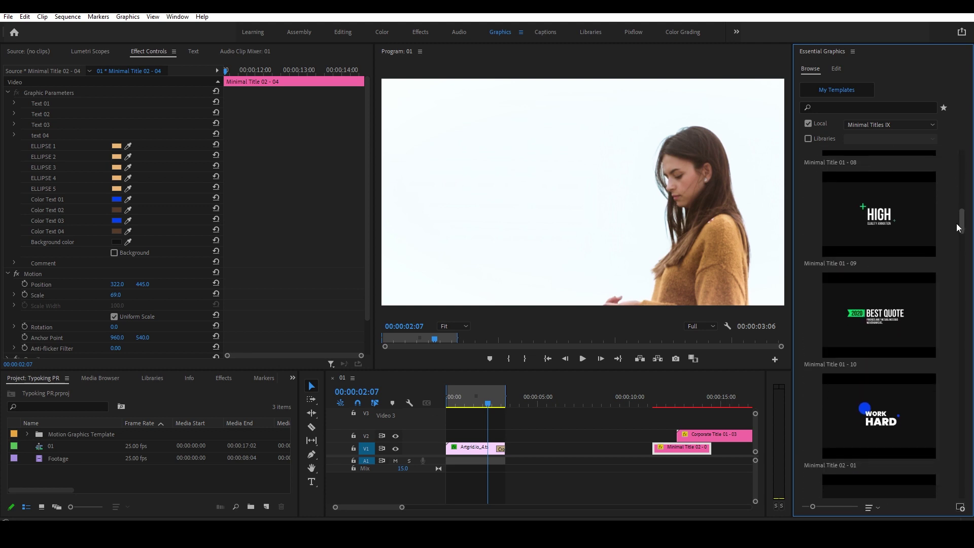
left_click_drag(857, 220, 505, 435)
Preview the Minimal Title 01 - 09 clip and turn off its Background
key("space")
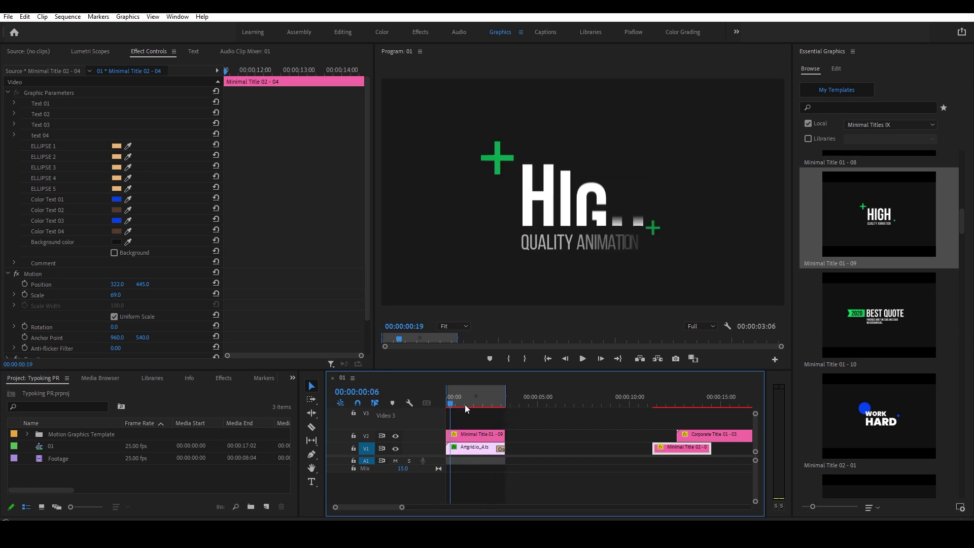
left_click(482, 437)
key("space")
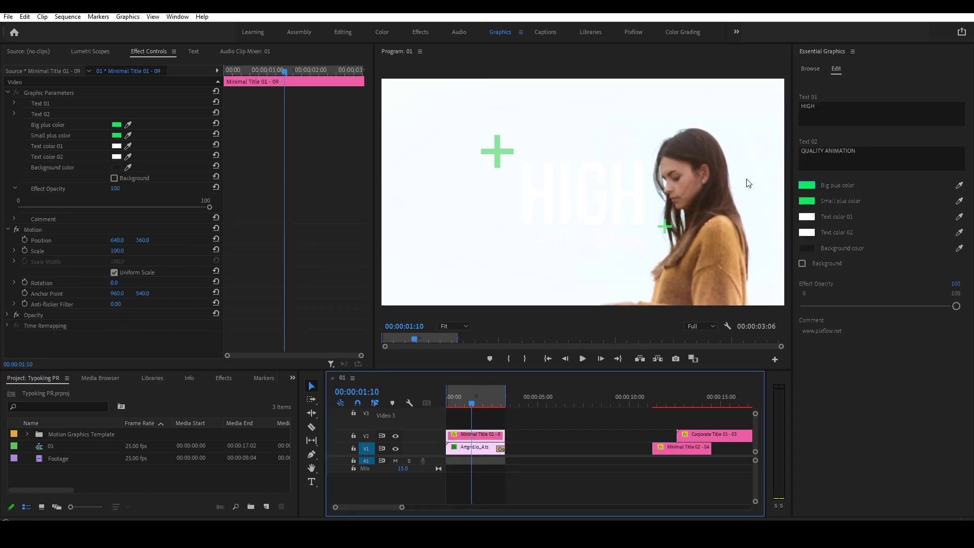
Recolour the big and small plus signs with the tan sampled from the woman's sweater
left_click(958, 185)
left_click(740, 262)
left_click(958, 201)
left_click(807, 186)
Recolour Text color 01 and Text color 02 with the same dark brown sampled from the woman's hair
left_click(476, 404)
left_click(958, 217)
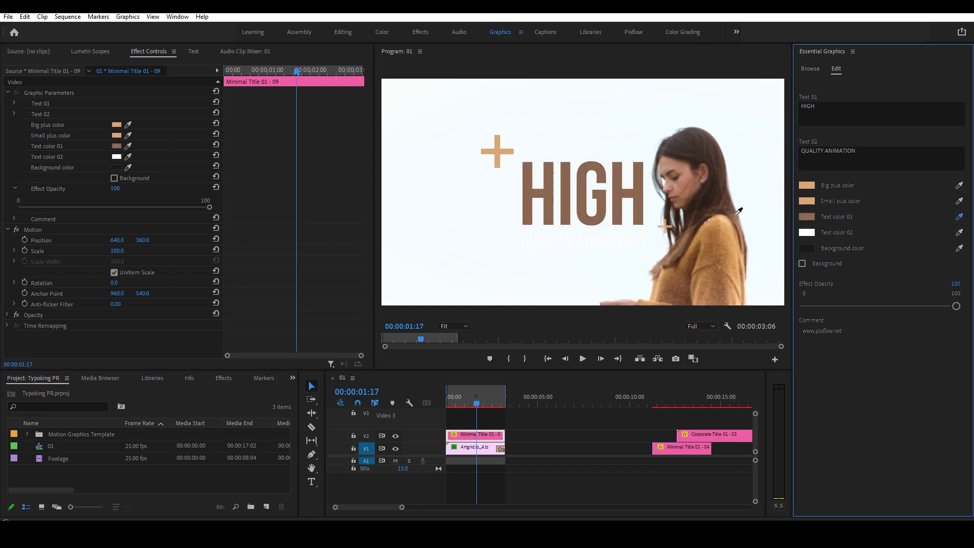
left_click(736, 213)
left_click(958, 232)
left_click(807, 217)
left_click(446, 399)
left_click(470, 398)
left_click(958, 216)
key("space")
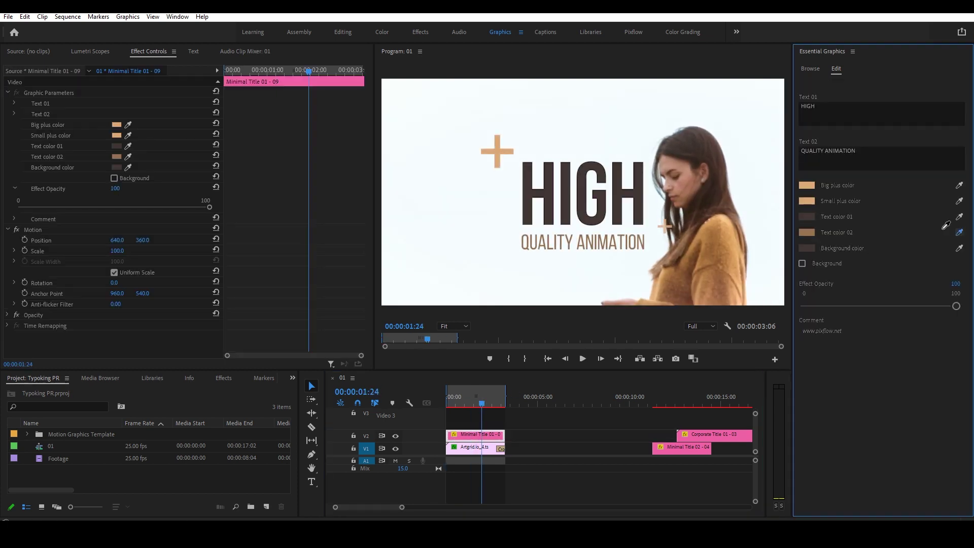
Scale the Minimal Title 01 - 09 clip to 89, position it at 390, 397 and preview it
left_click(477, 399)
left_click_drag(117, 240, 161, 240)
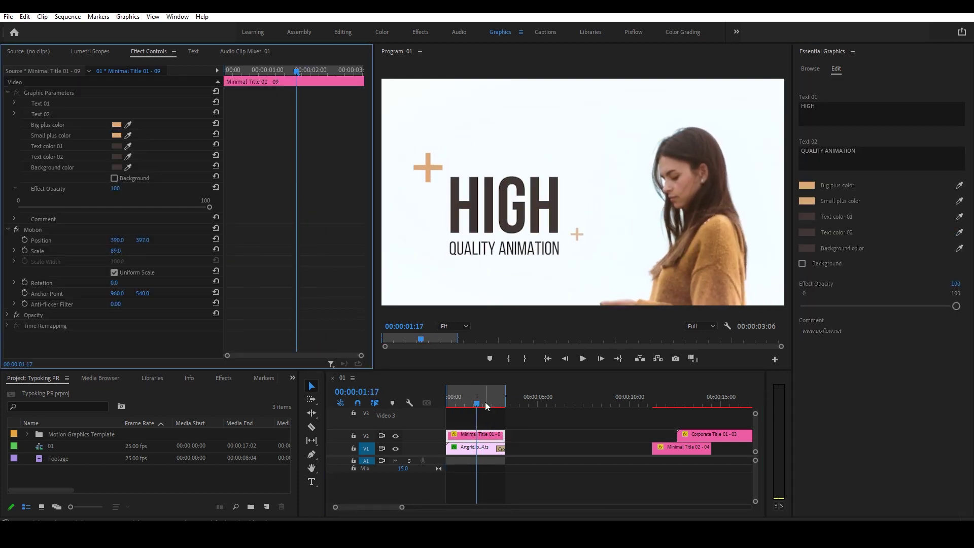
left_click_drag(482, 402, 400, 397)
key("space")
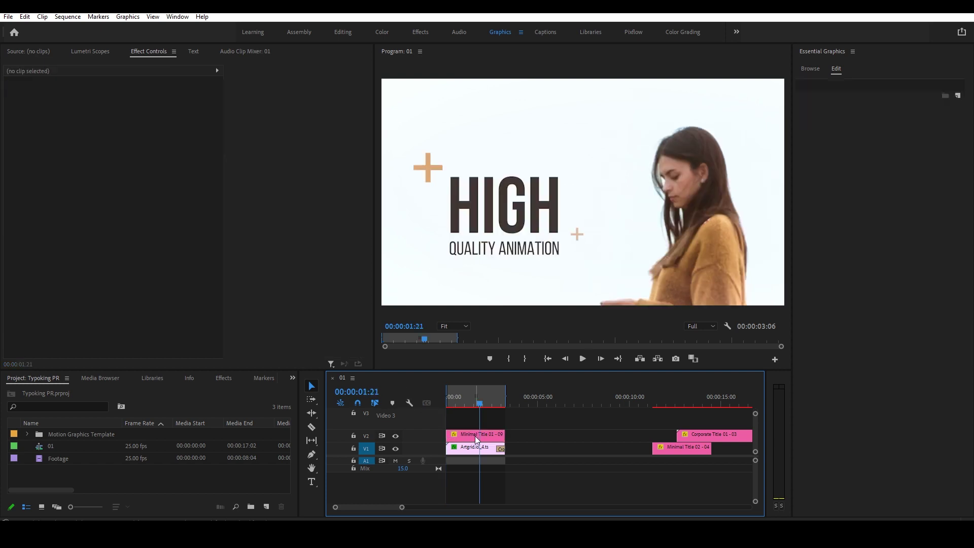
Change the title's Text 01 to "LIFE" and Text 02 to "Has many challenges", and preview it from the start
left_click(474, 436)
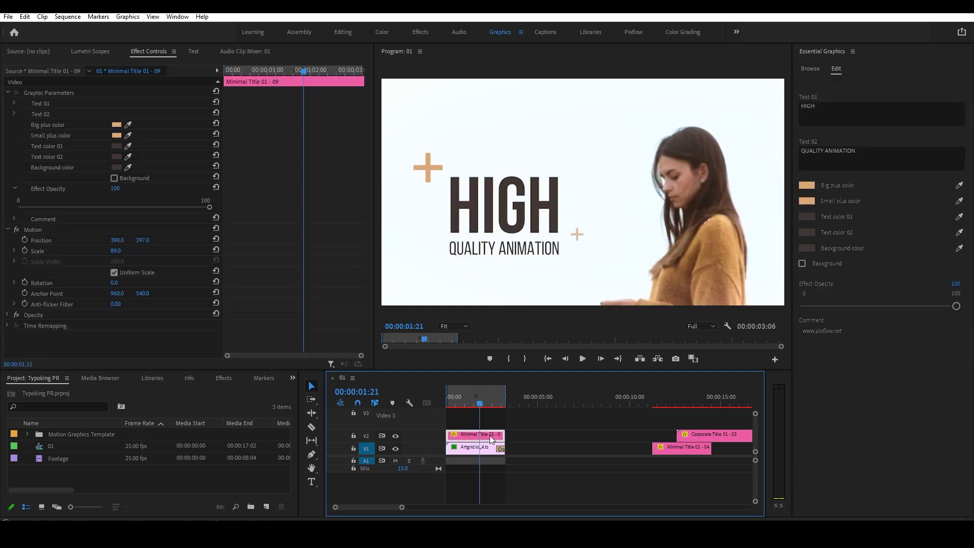
left_click(823, 110)
type("LIFE")
left_click(829, 150)
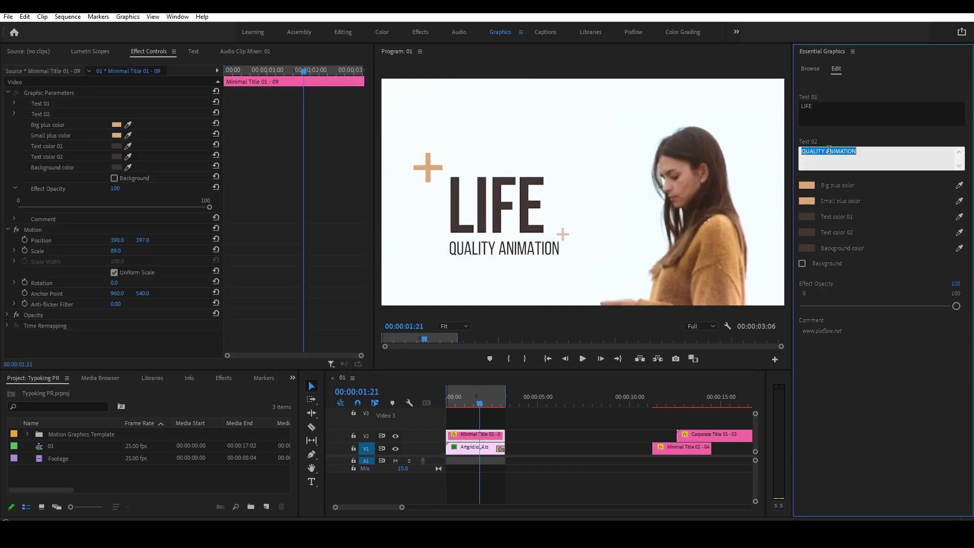
type("Has many challenges")
left_click(839, 440)
left_click_drag(477, 398, 446, 403)
left_click(474, 419)
key("space")
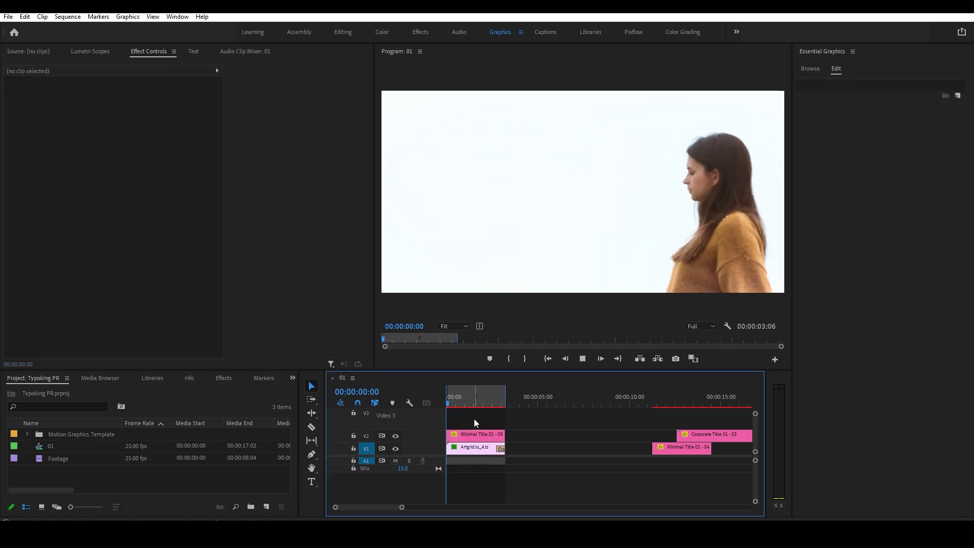